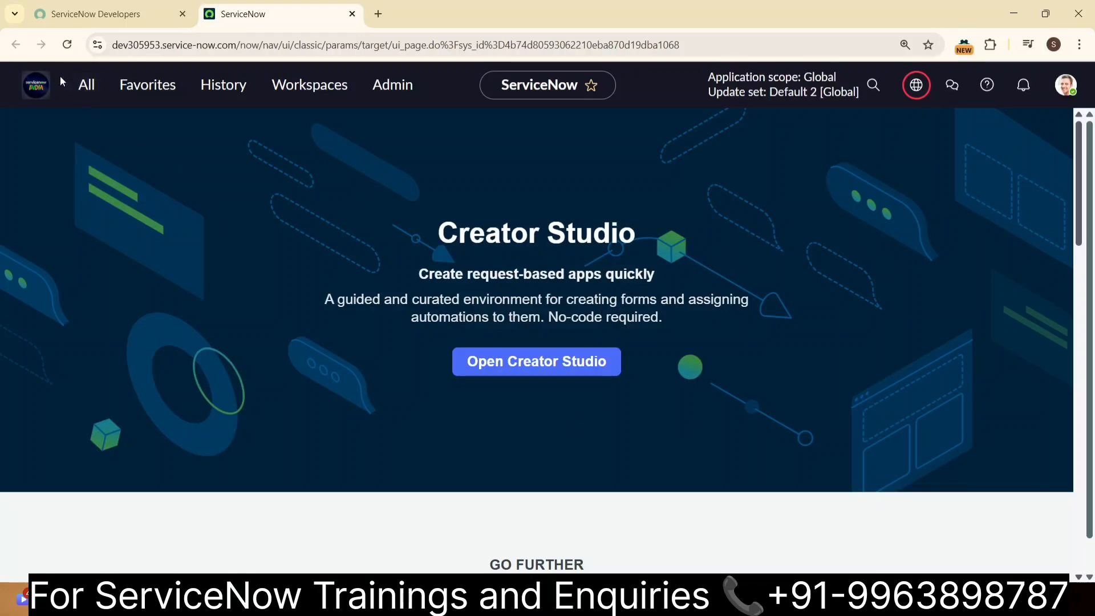
- Open a new incident form by entering incident.do in the navigator filter
{"action": "left_click", "coordinate": [72, 90]}
{"action": "type", "text": "in"}
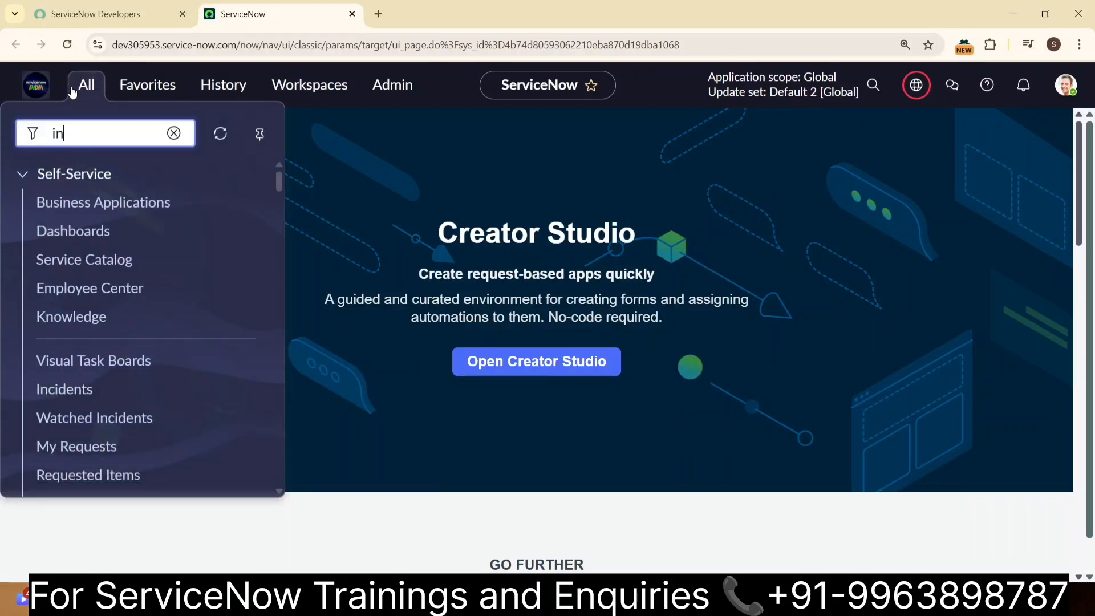
{"action": "type", "text": "cident.do"}
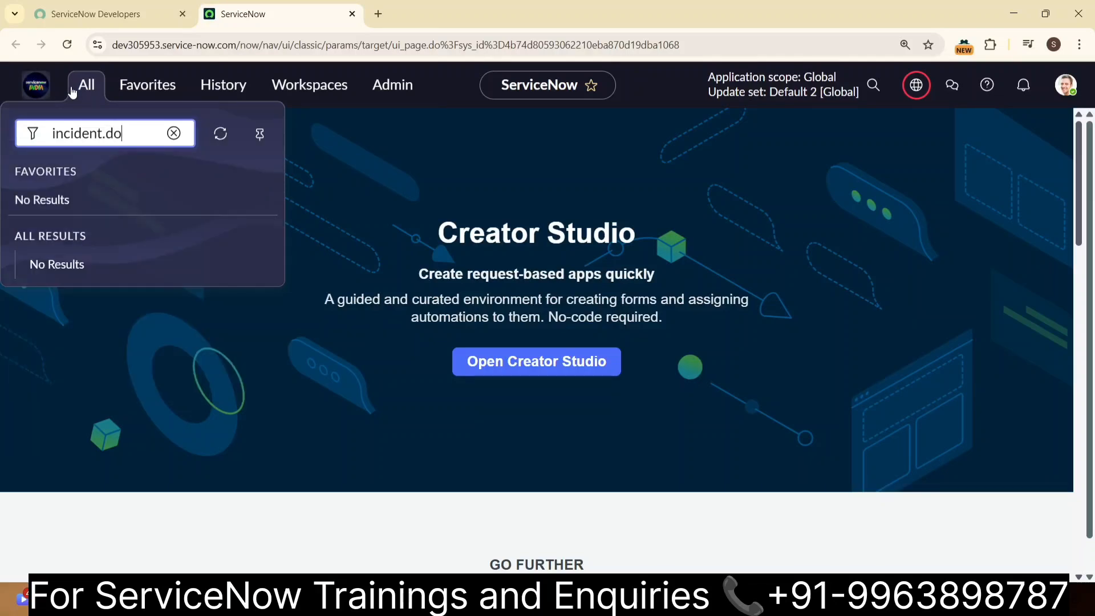
{"action": "key", "text": "Return"}
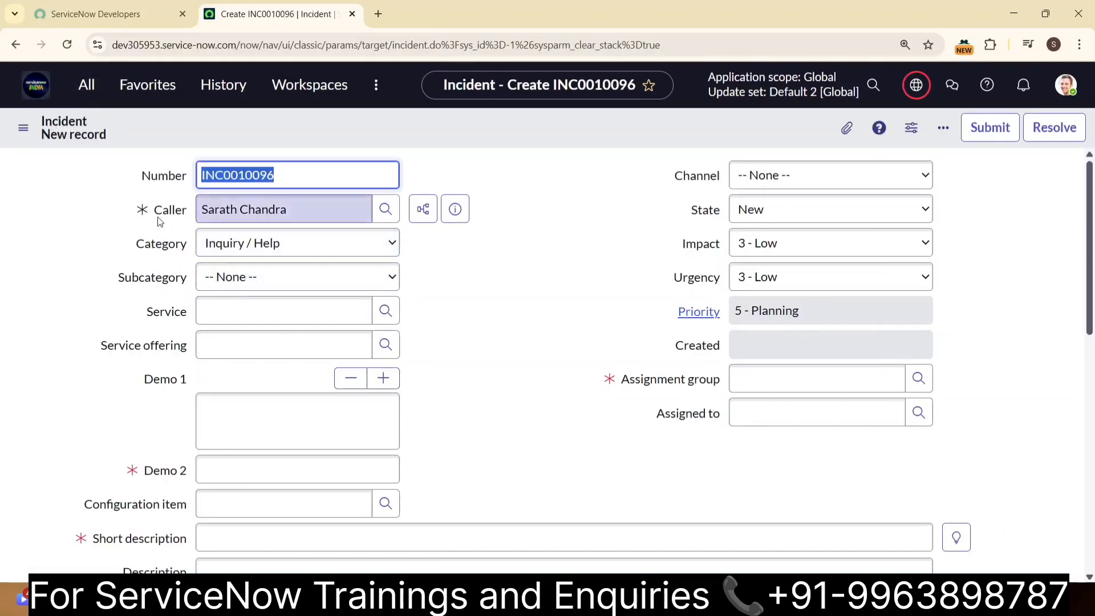
- Clear the Caller field and examine the unfiltered user list in its lookup window, closing it without a selection
{"action": "left_click", "coordinate": [357, 209]}
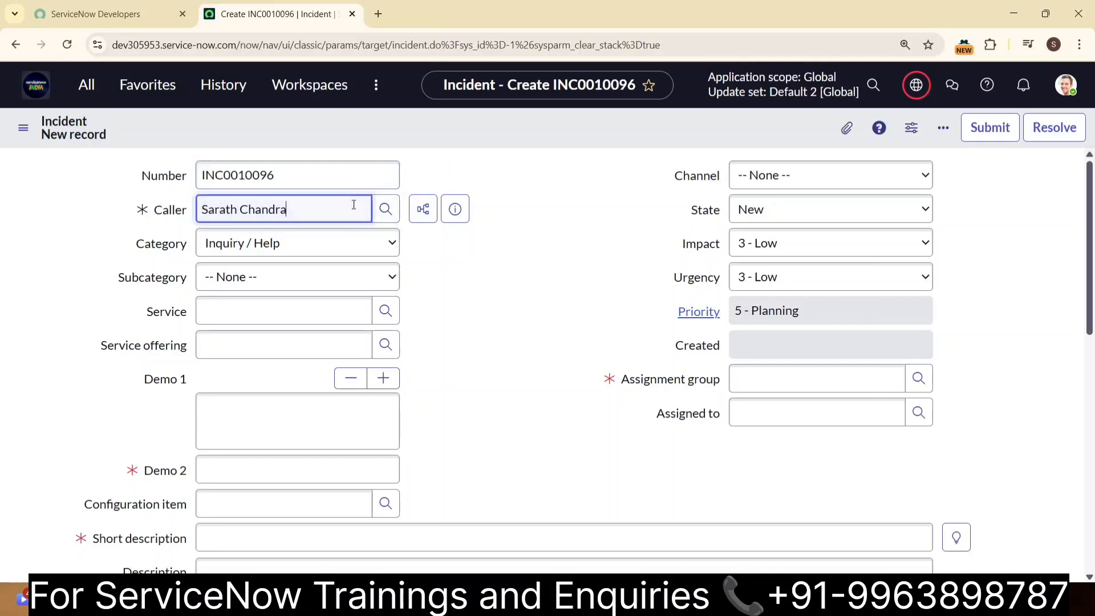
{"action": "key", "text": "ctrl+a"}
{"action": "key", "text": "BackSpace"}
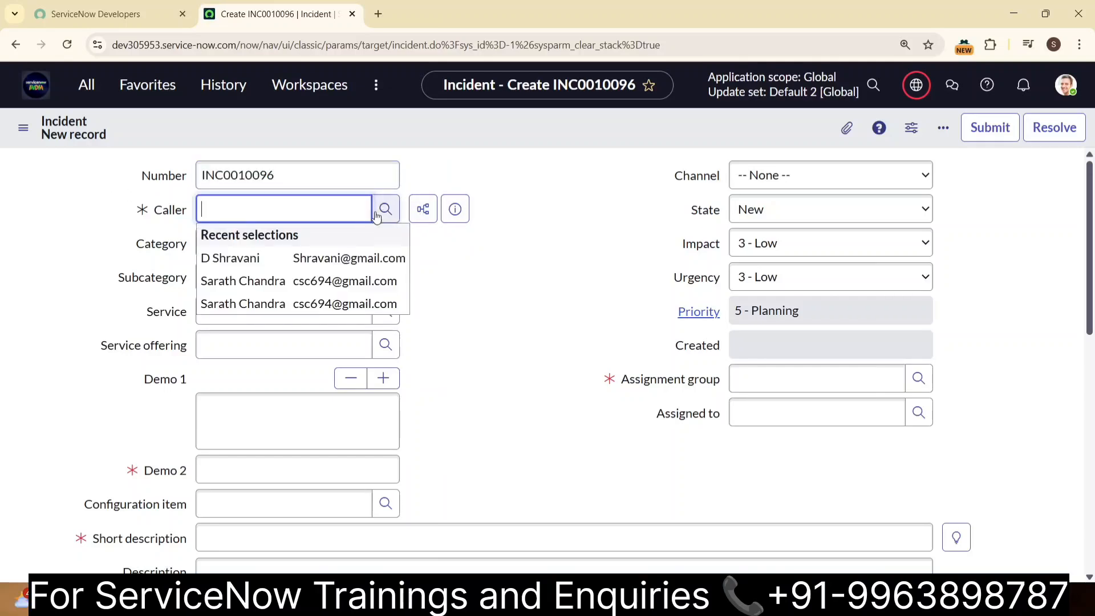
{"action": "left_click", "coordinate": [386, 209]}
{"action": "left_click", "coordinate": [529, 192]}
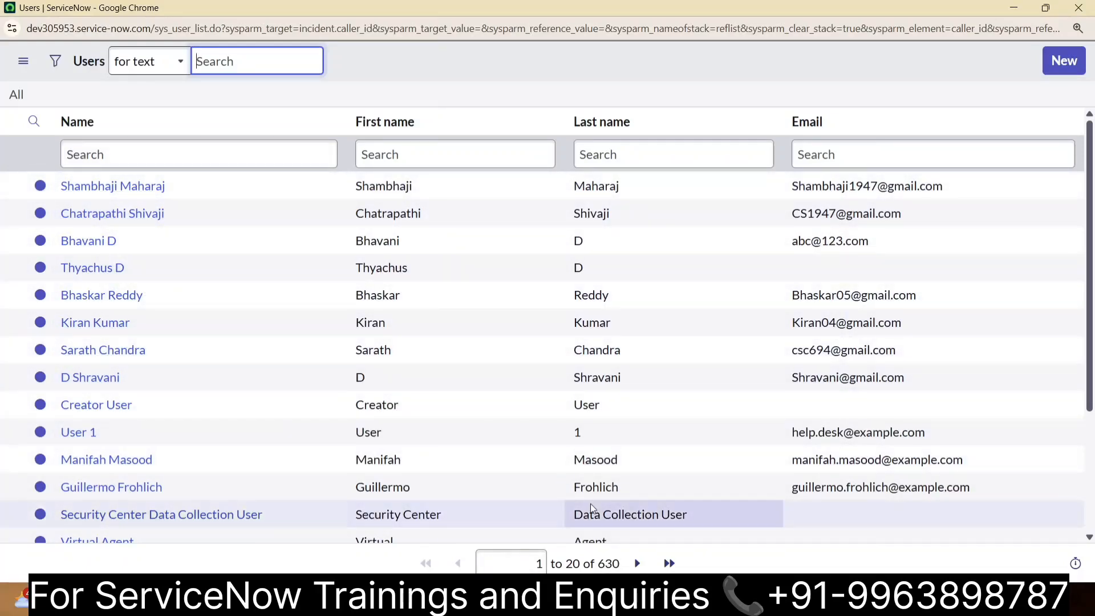
{"action": "left_click", "coordinate": [1078, 8]}
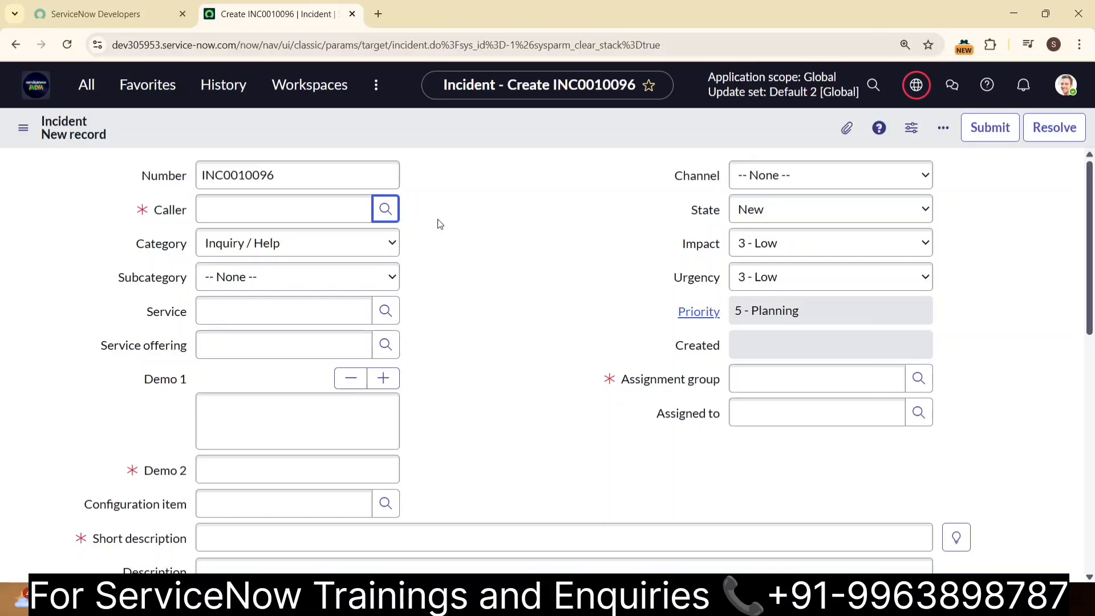
- Open the dictionary configuration of the Caller field, leaving the unsaved incident form
{"action": "mouse_move", "coordinate": [165, 211]}
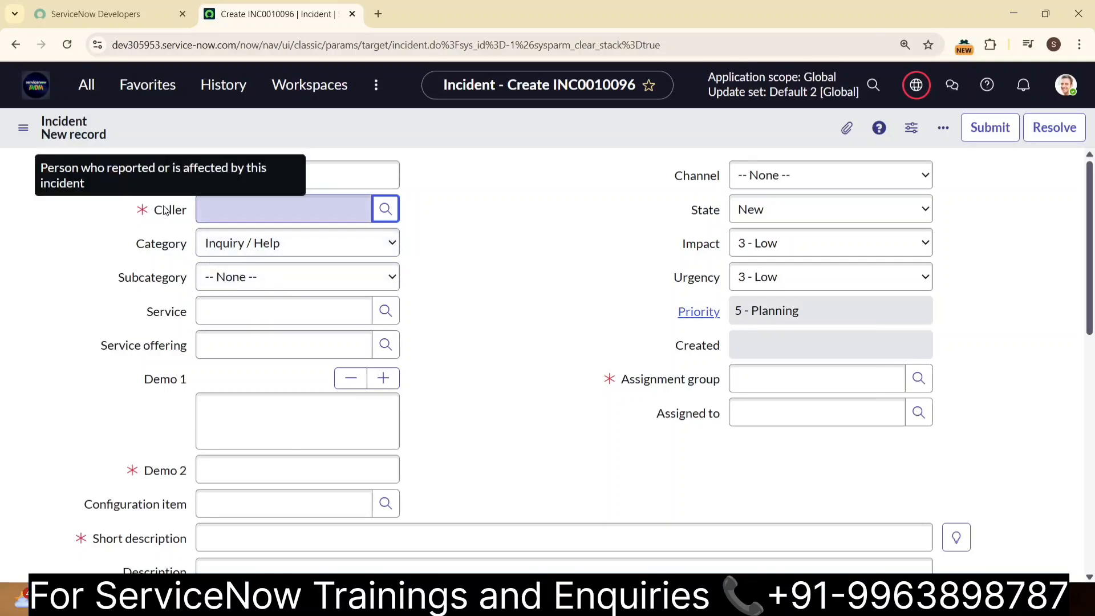
{"action": "right_click", "coordinate": [165, 211]}
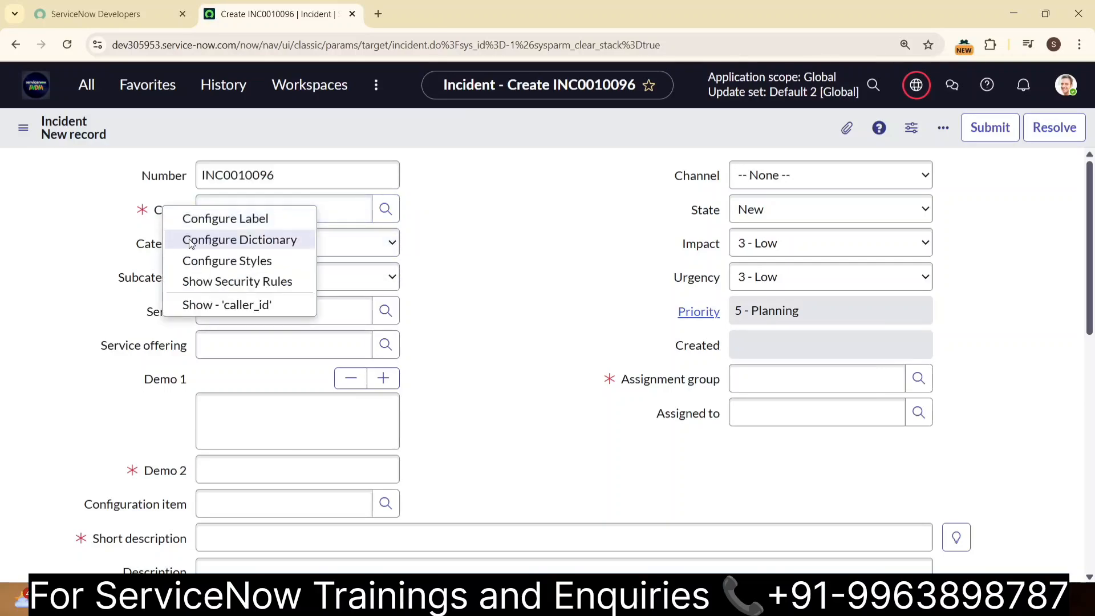
{"action": "left_click", "coordinate": [190, 240]}
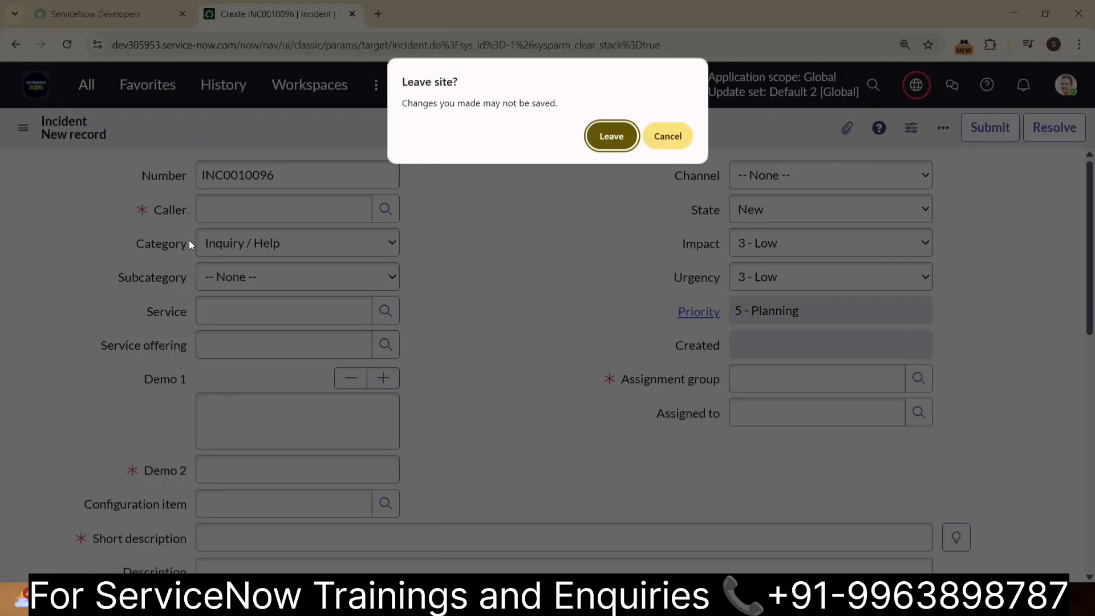
{"action": "left_click", "coordinate": [617, 132]}
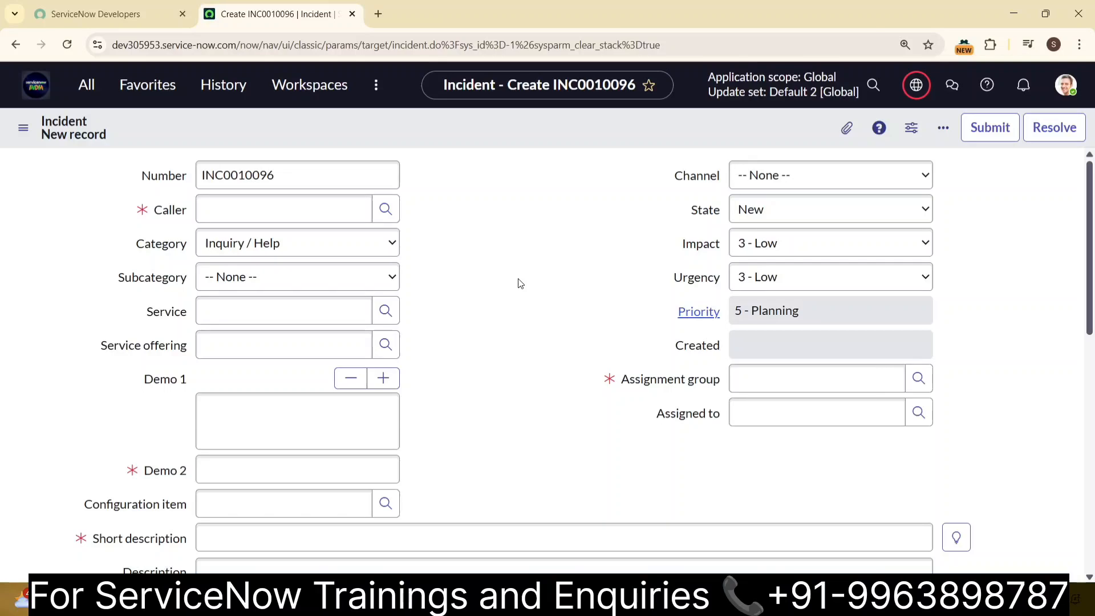
{"action": "mouse_move", "coordinate": [174, 215]}
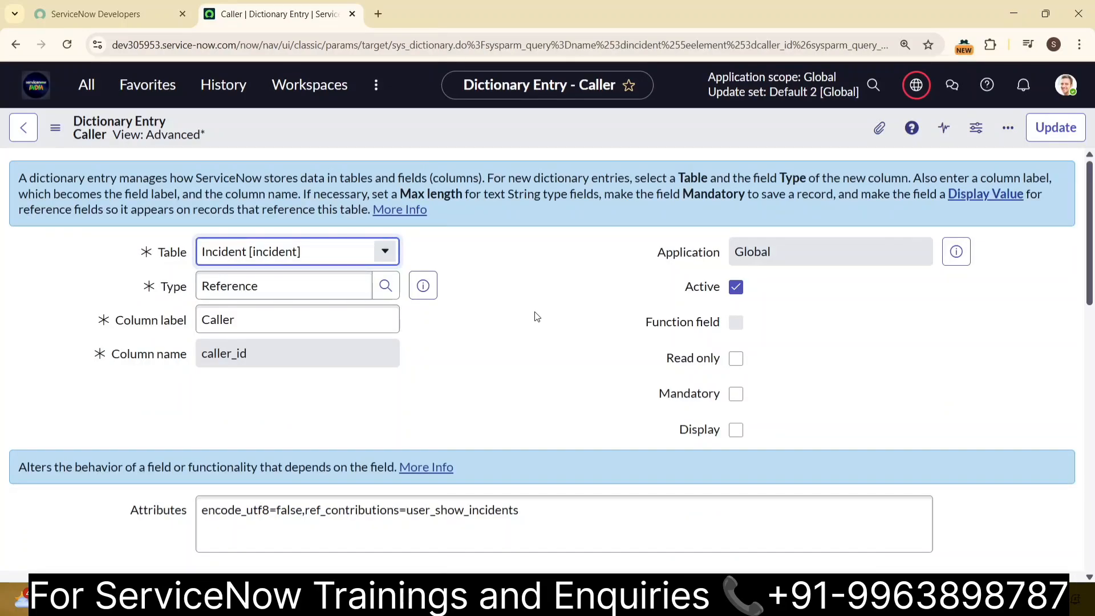
- Set the Caller field's Use reference qualifier option to Simple in its reference specification
{"action": "scroll", "coordinate": [536, 316], "scroll_direction": "down", "scroll_amount": 5}
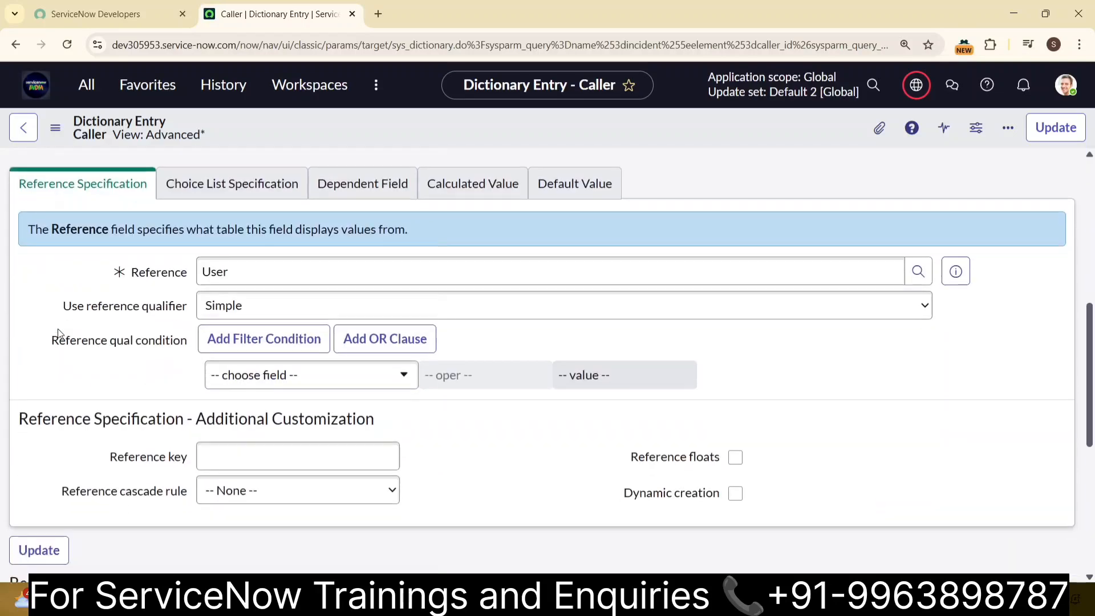
{"action": "scroll", "coordinate": [53, 337], "scroll_direction": "down", "scroll_amount": 2}
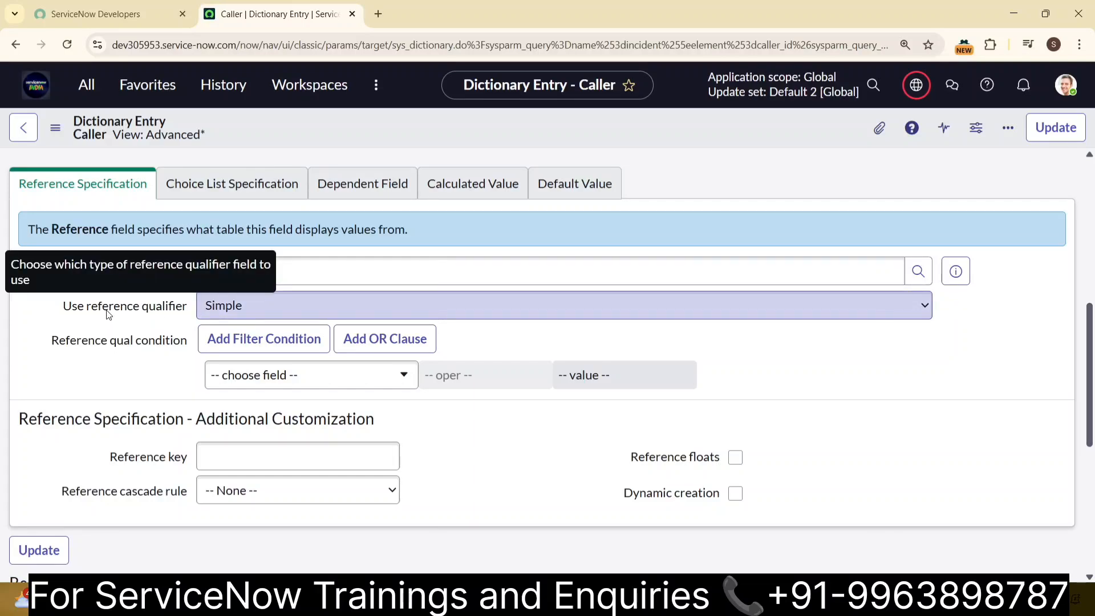
{"action": "left_click", "coordinate": [806, 309]}
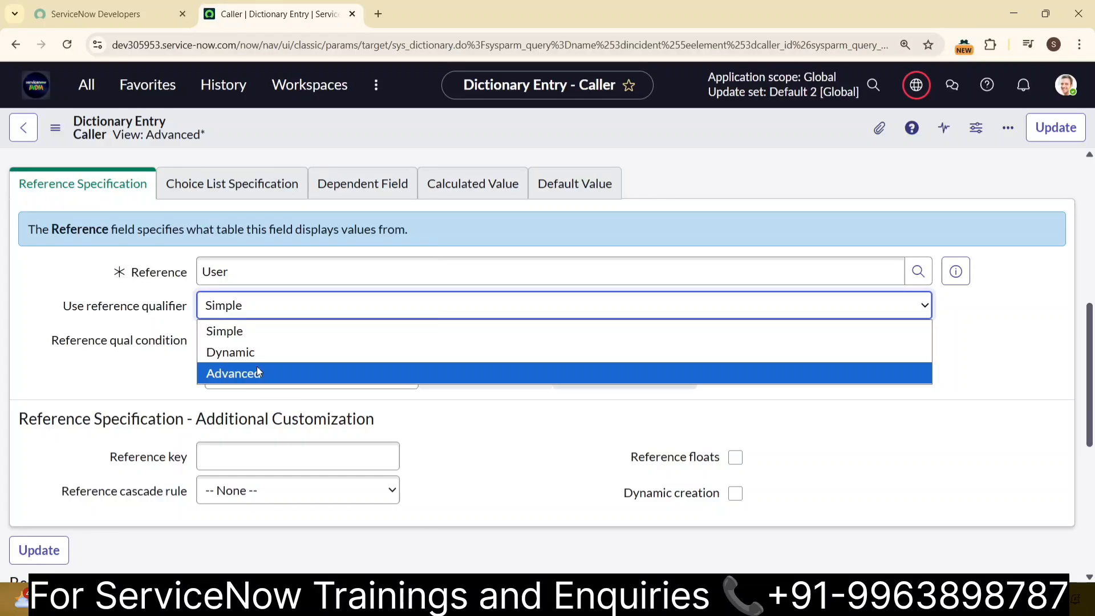
{"action": "left_click", "coordinate": [281, 340]}
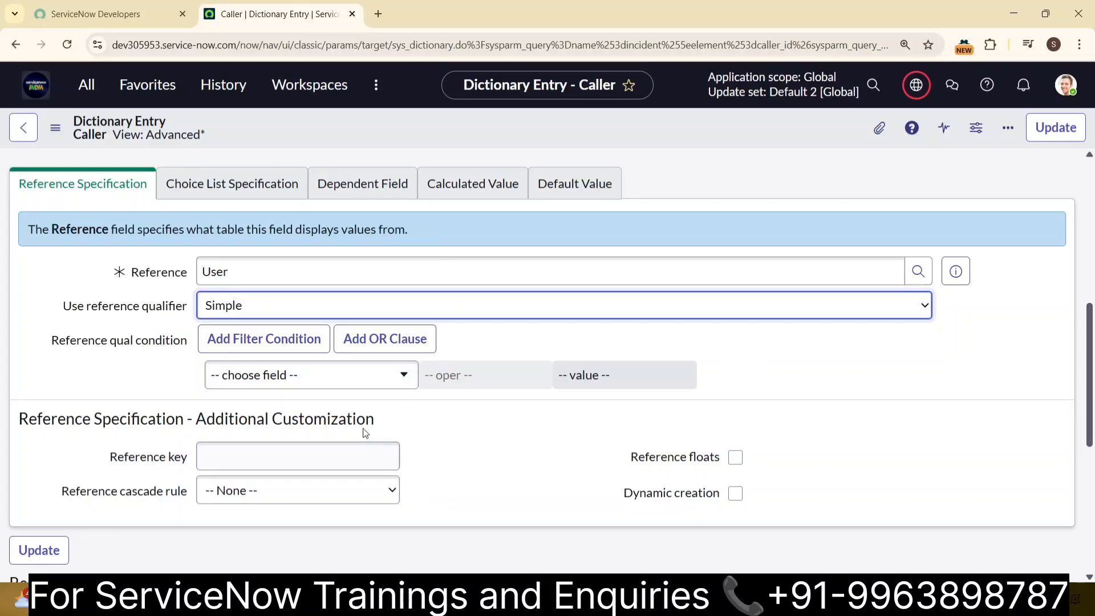
- Set the reference qualifier condition to First name starts with "s" and update the Caller dictionary entry
{"action": "left_click", "coordinate": [387, 377]}
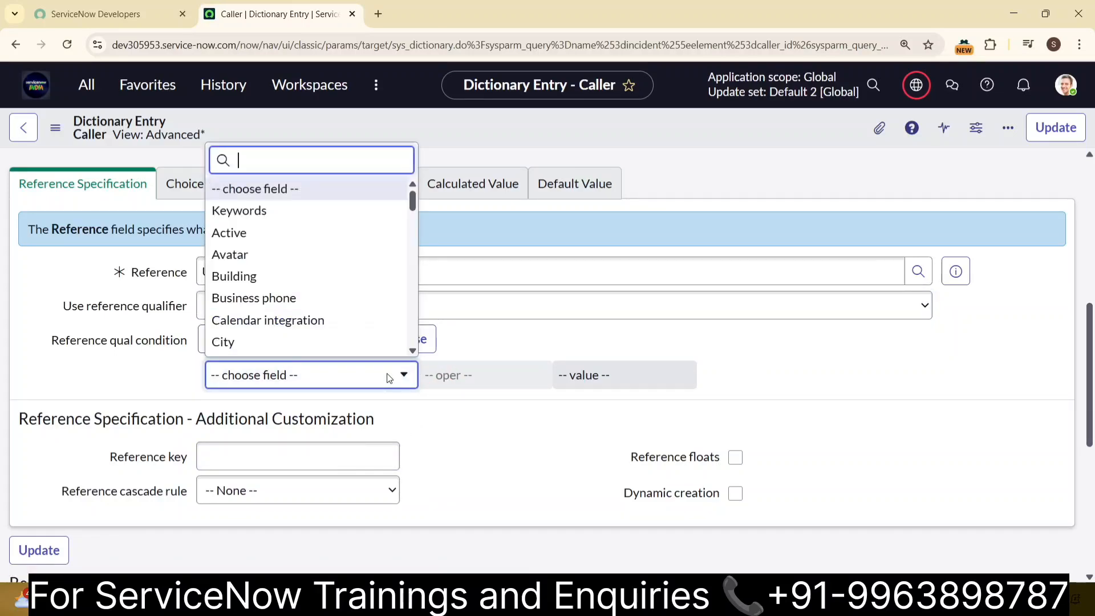
{"action": "type", "text": "name"}
{"action": "key", "text": "BackSpace"}
{"action": "key", "text": "BackSpace"}
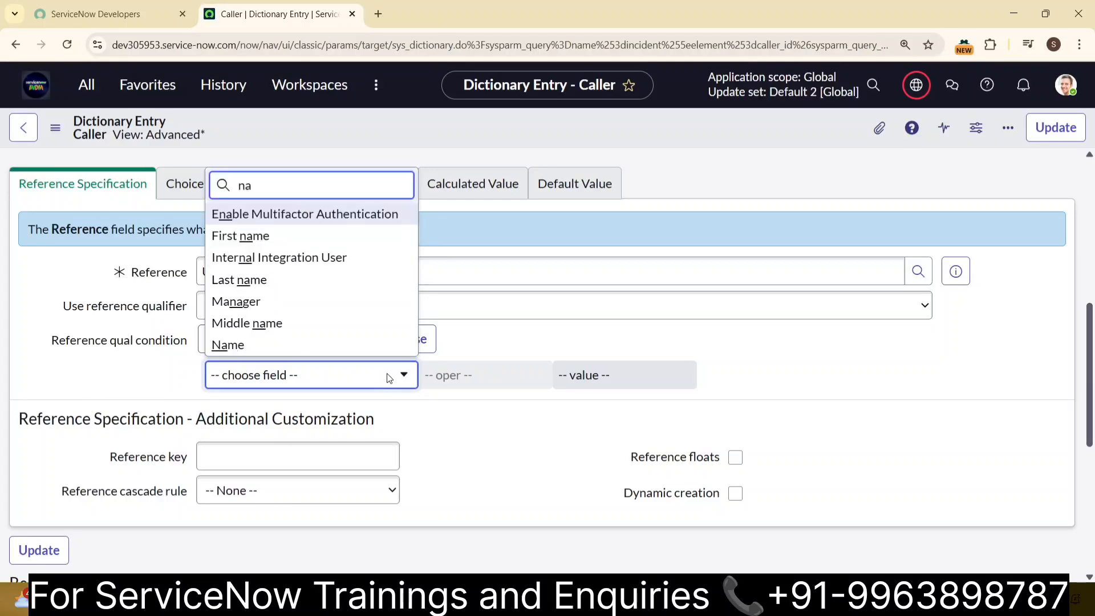
{"action": "key", "text": "BackSpace"}
{"action": "key", "text": "BackSpace"}
{"action": "type", "text": "fi"}
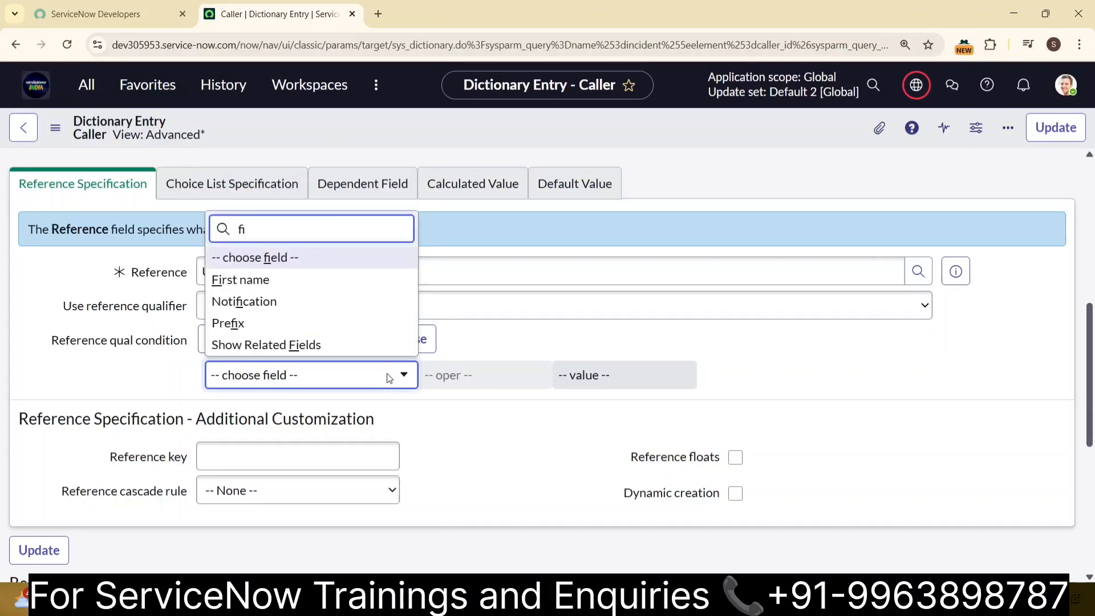
{"action": "type", "text": "rst"}
{"action": "left_click", "coordinate": [362, 347]}
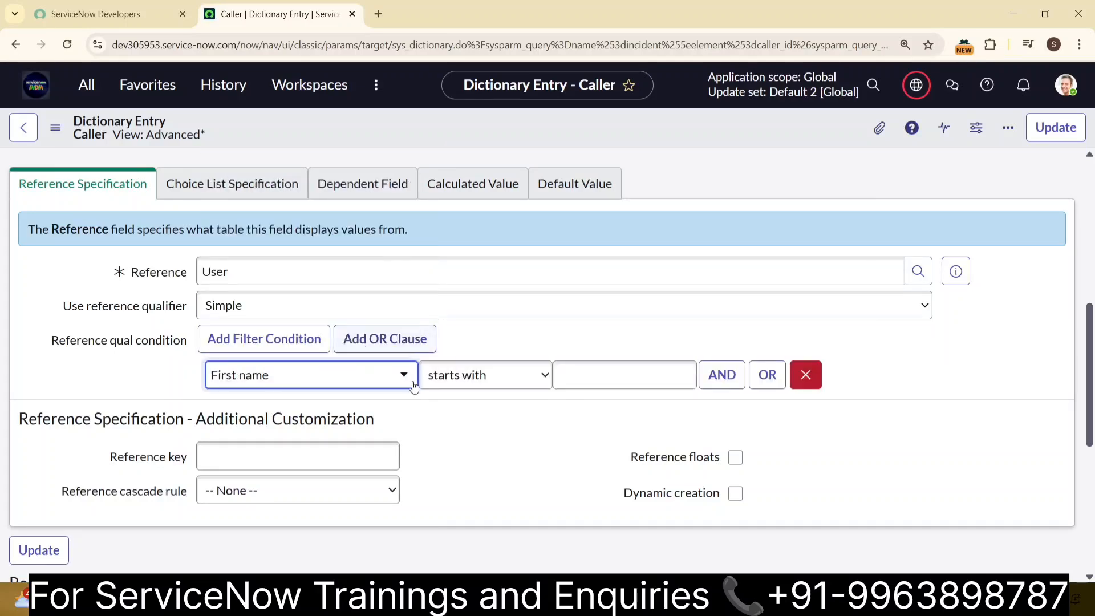
{"action": "left_click", "coordinate": [591, 381]}
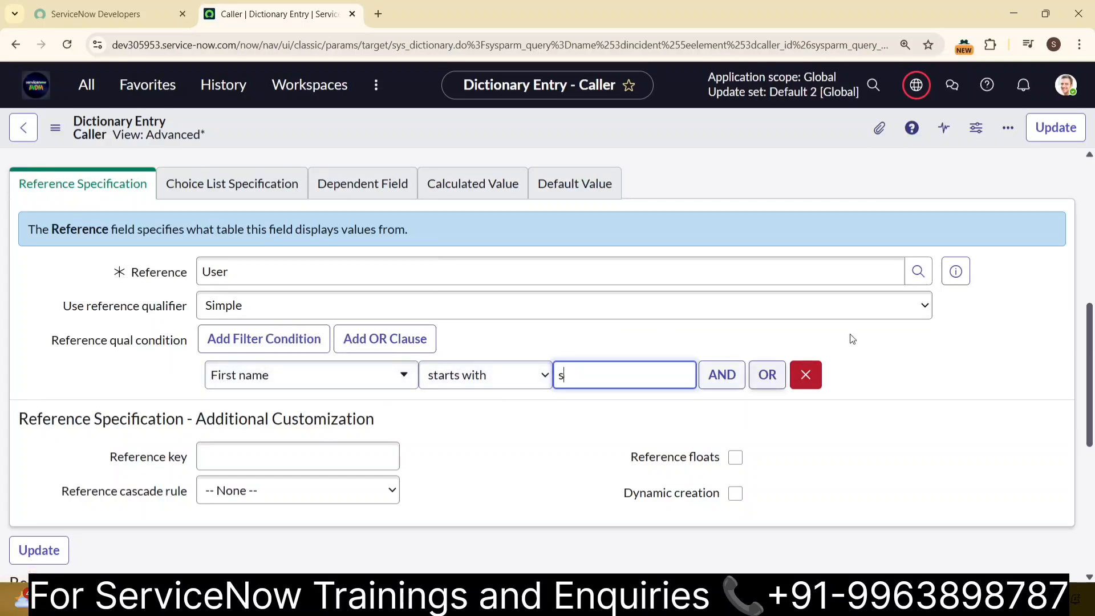
{"action": "left_click", "coordinate": [1054, 129]}
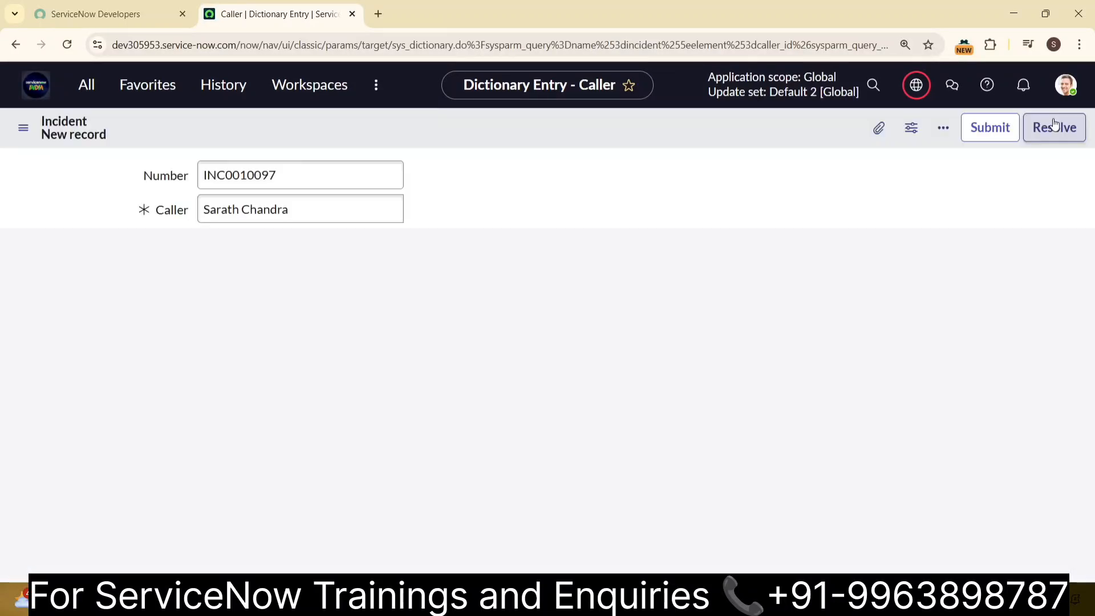
- Clear the Caller on the new incident and check the first names in its lookup list against the qualifier, then close the list
{"action": "key", "text": "Tab"}
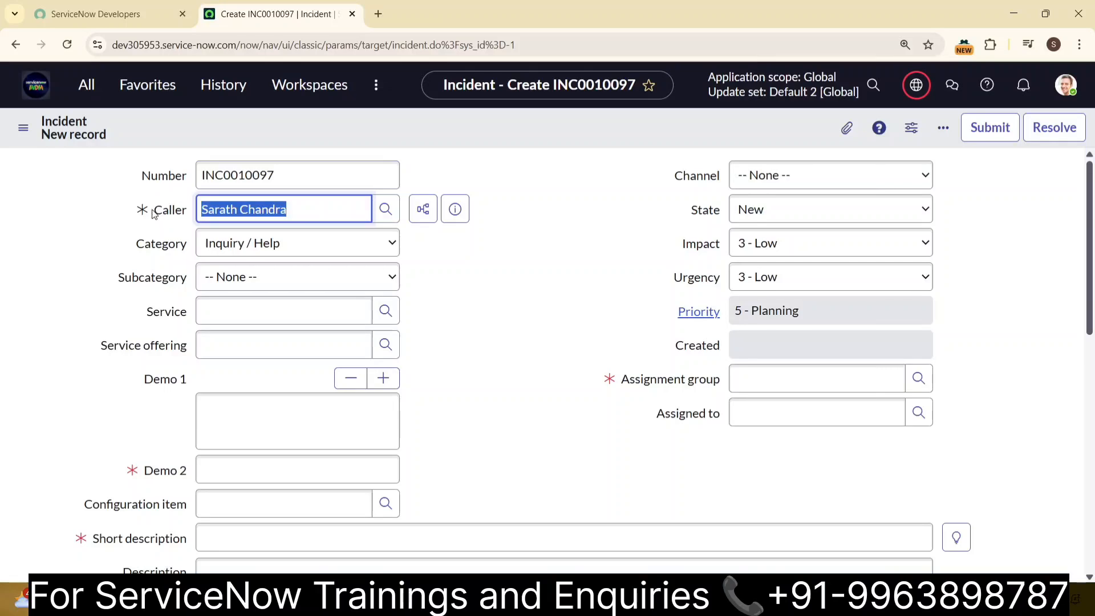
{"action": "key", "text": "BackSpace"}
{"action": "left_click", "coordinate": [385, 209]}
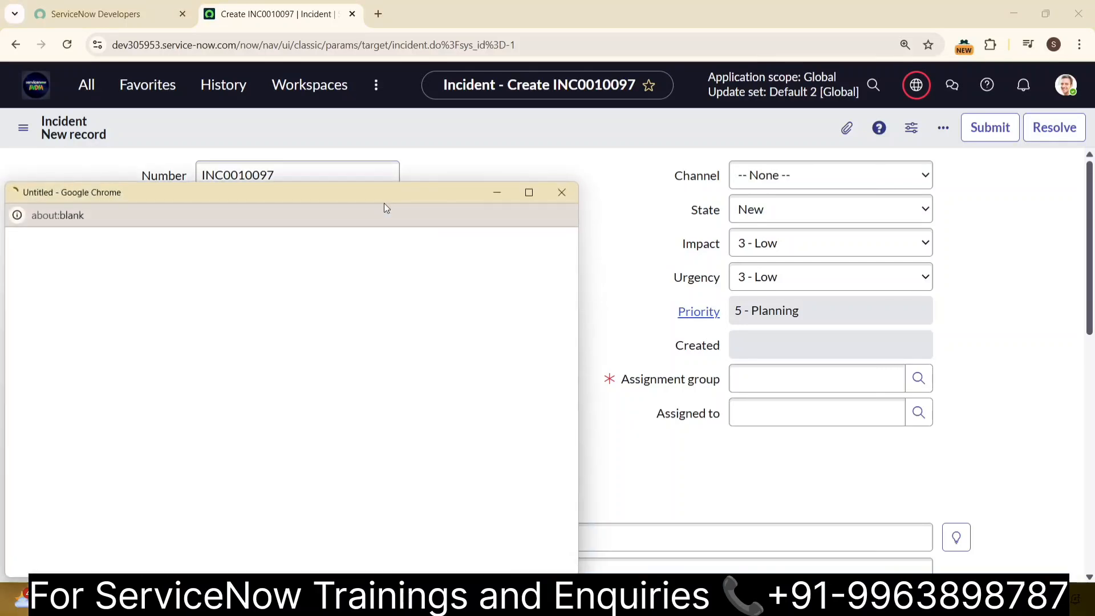
{"action": "left_click", "coordinate": [529, 191]}
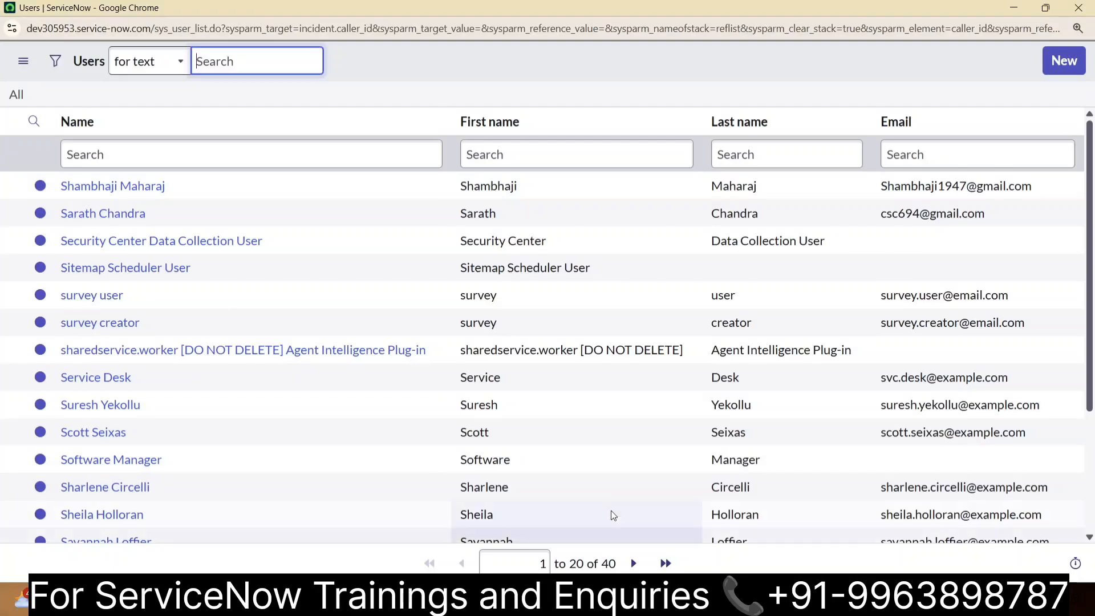
{"action": "left_click_drag", "start_coordinate": [462, 196], "coordinate": [587, 228]}
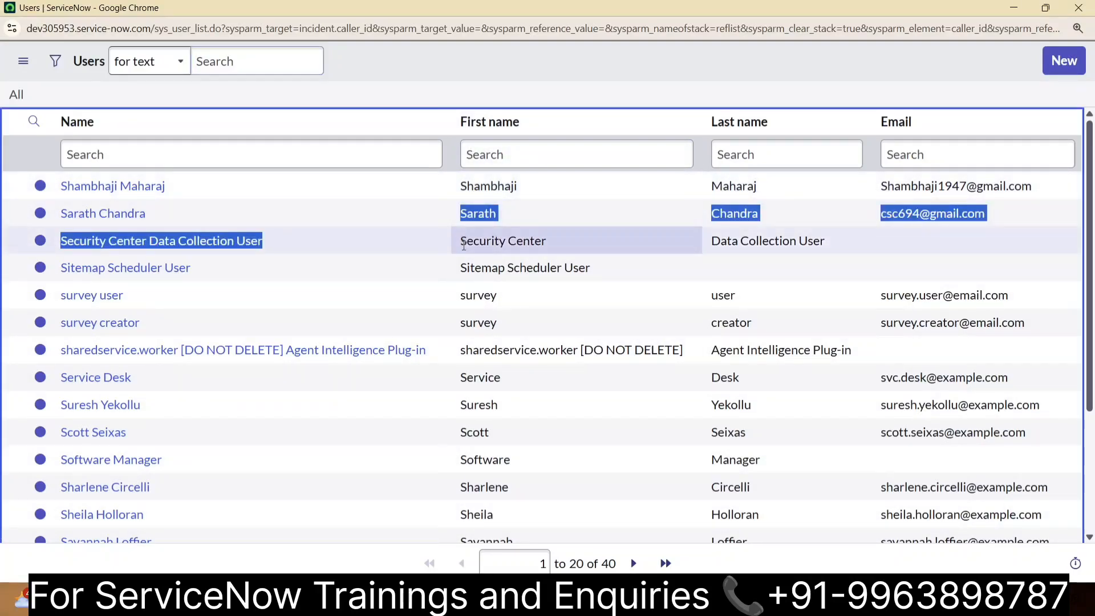
{"action": "left_click", "coordinate": [603, 85]}
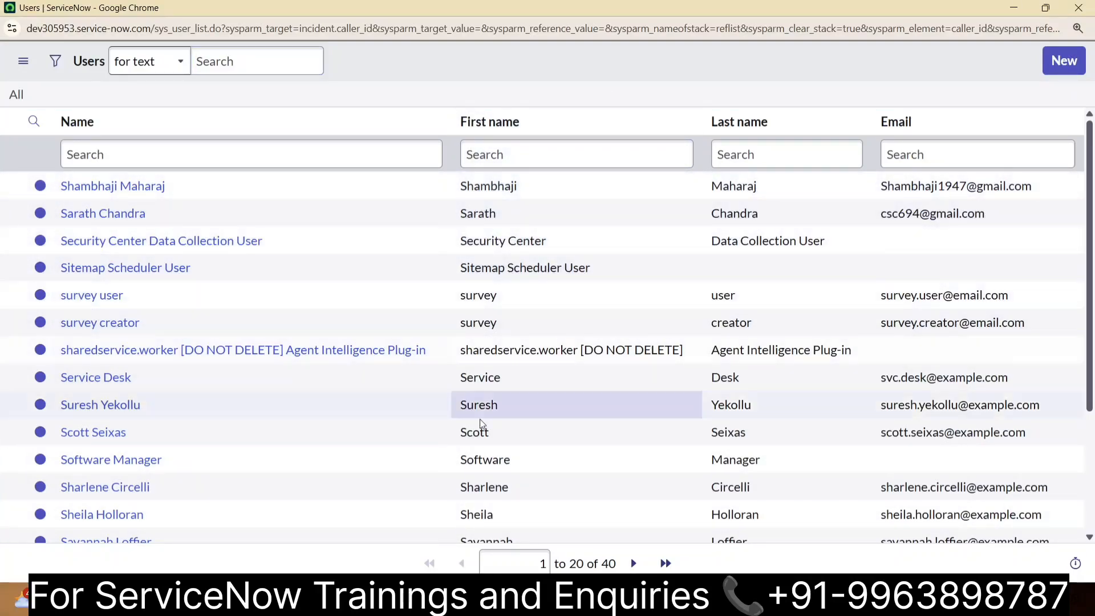
{"action": "scroll", "coordinate": [482, 420], "scroll_direction": "down", "scroll_amount": 3}
{"action": "scroll", "coordinate": [513, 319], "scroll_direction": "up", "scroll_amount": 3}
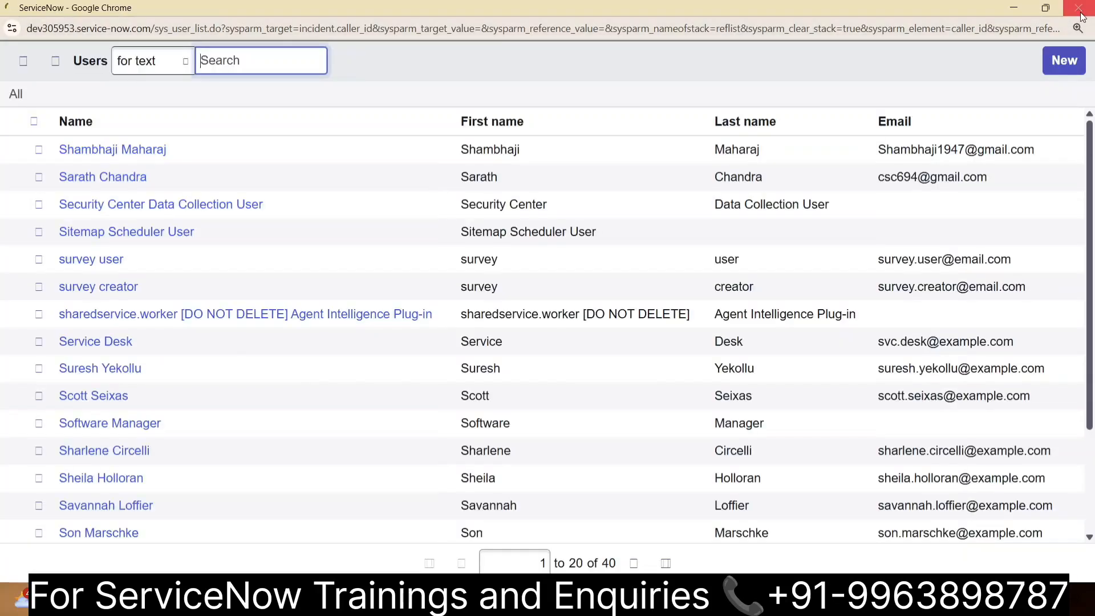
{"action": "left_click", "coordinate": [1078, 8]}
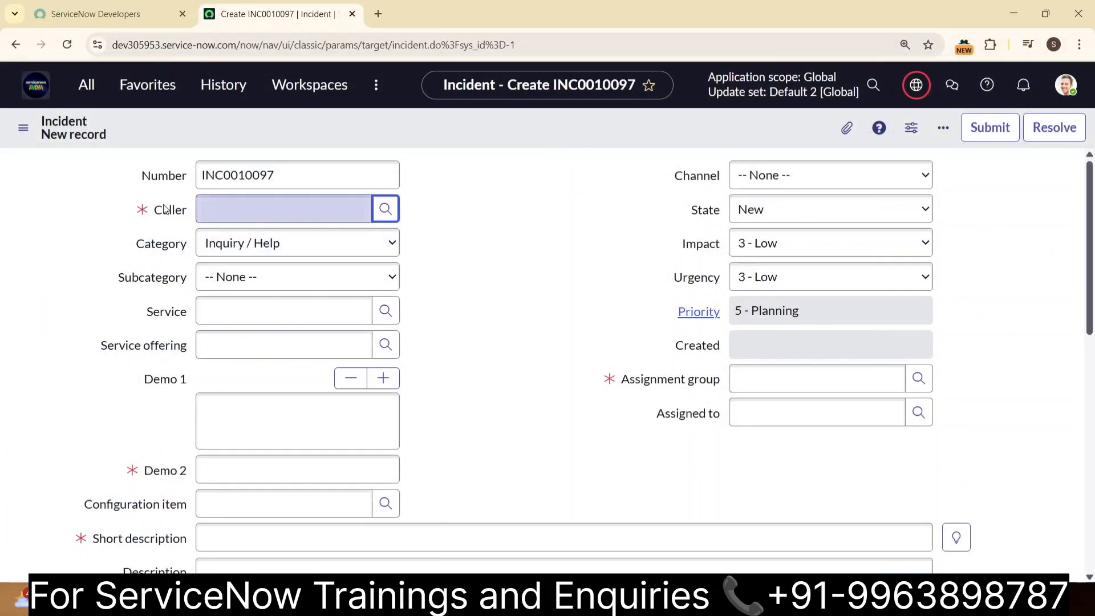
- Examine the groups offered in the Assignment group lookup window and close it without a selection
{"action": "mouse_move", "coordinate": [172, 213]}
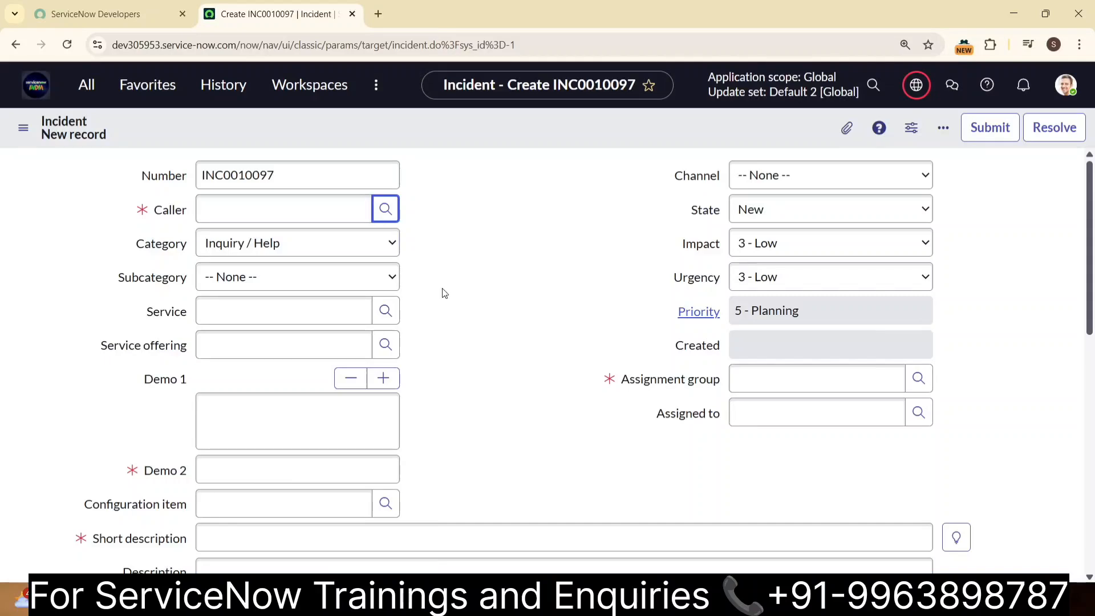
{"action": "scroll", "coordinate": [507, 335], "scroll_direction": "down", "scroll_amount": 3}
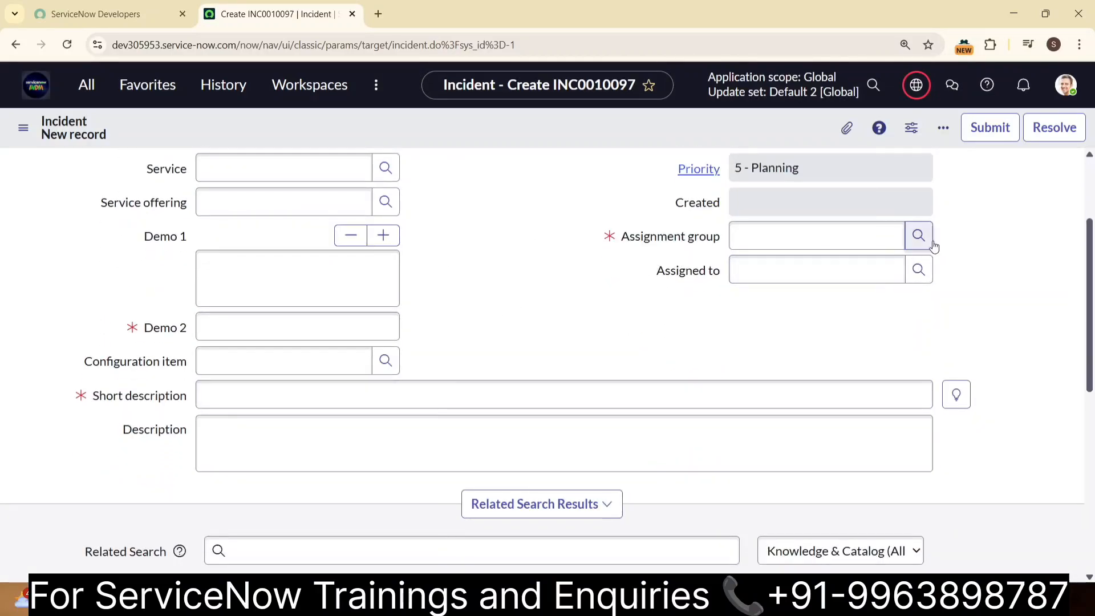
{"action": "scroll", "coordinate": [952, 262], "scroll_direction": "up", "scroll_amount": 3}
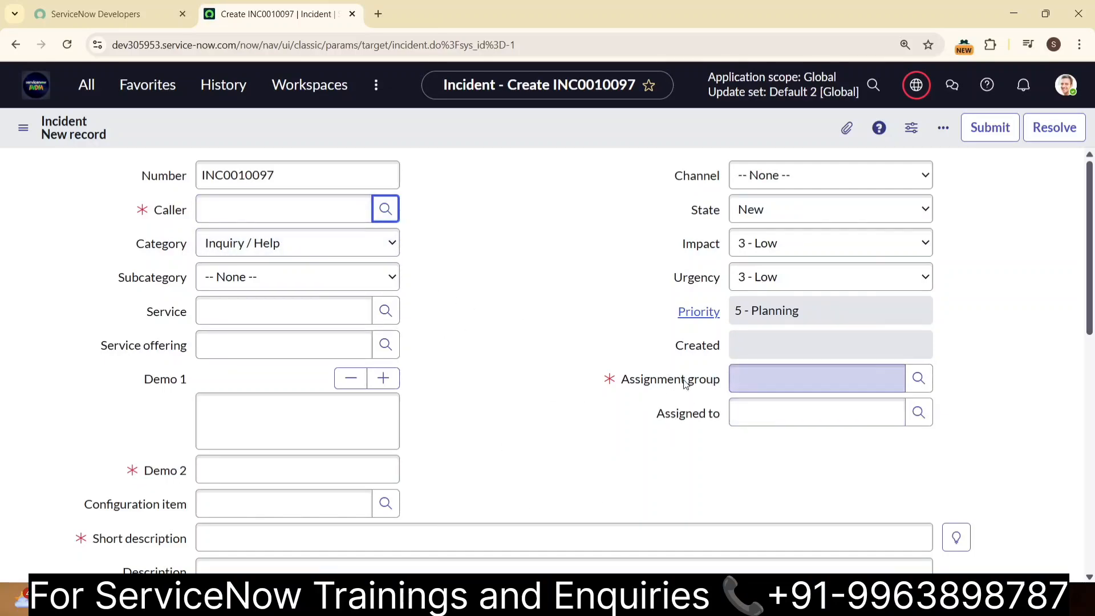
{"action": "left_click", "coordinate": [917, 378]}
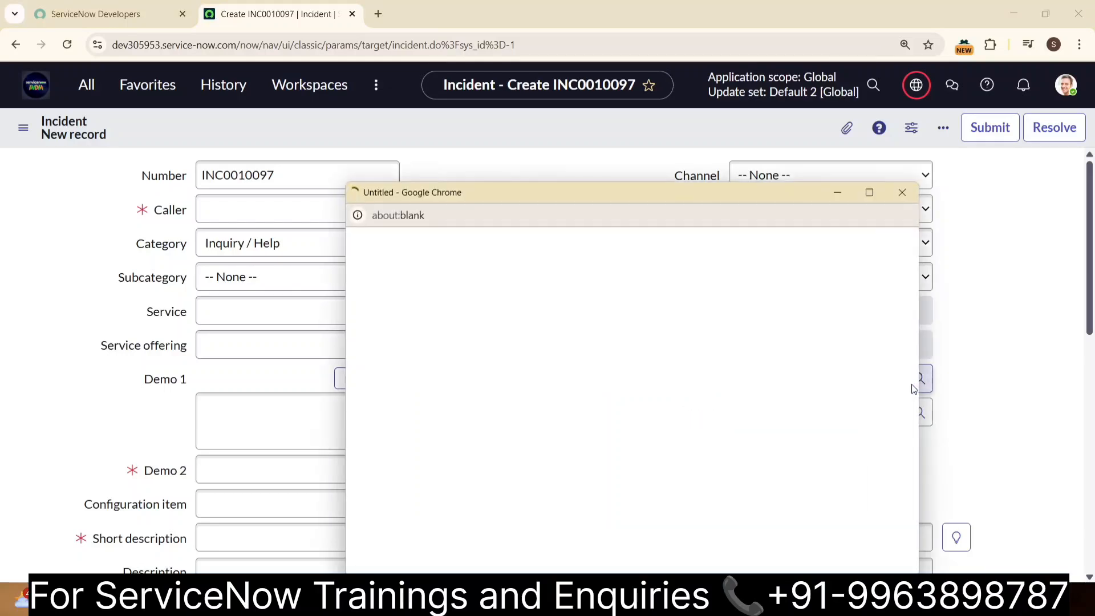
{"action": "left_click", "coordinate": [869, 192]}
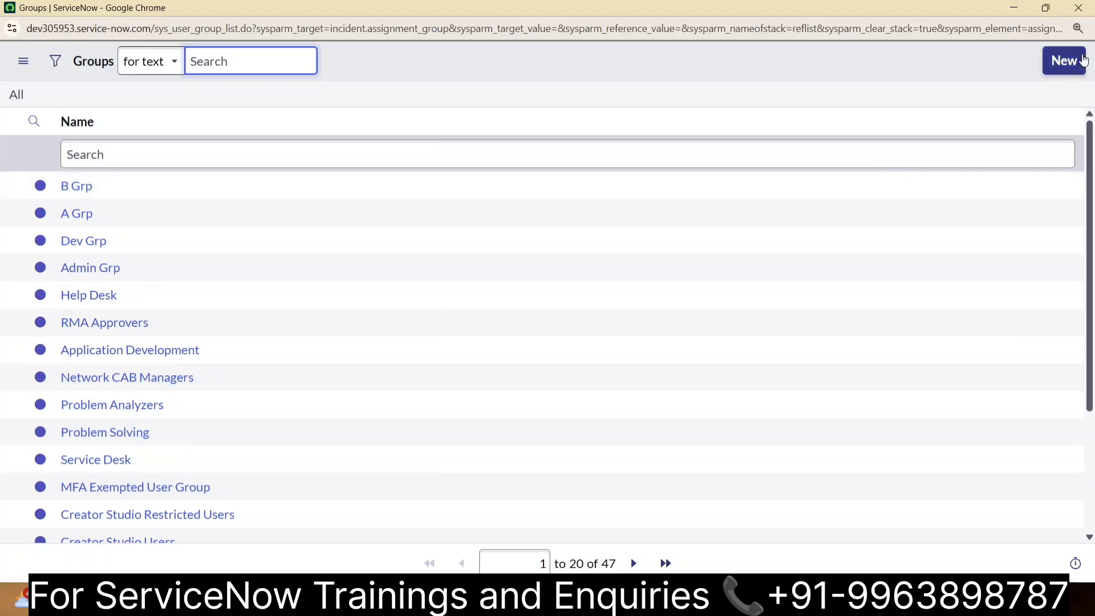
{"action": "left_click", "coordinate": [1077, 7]}
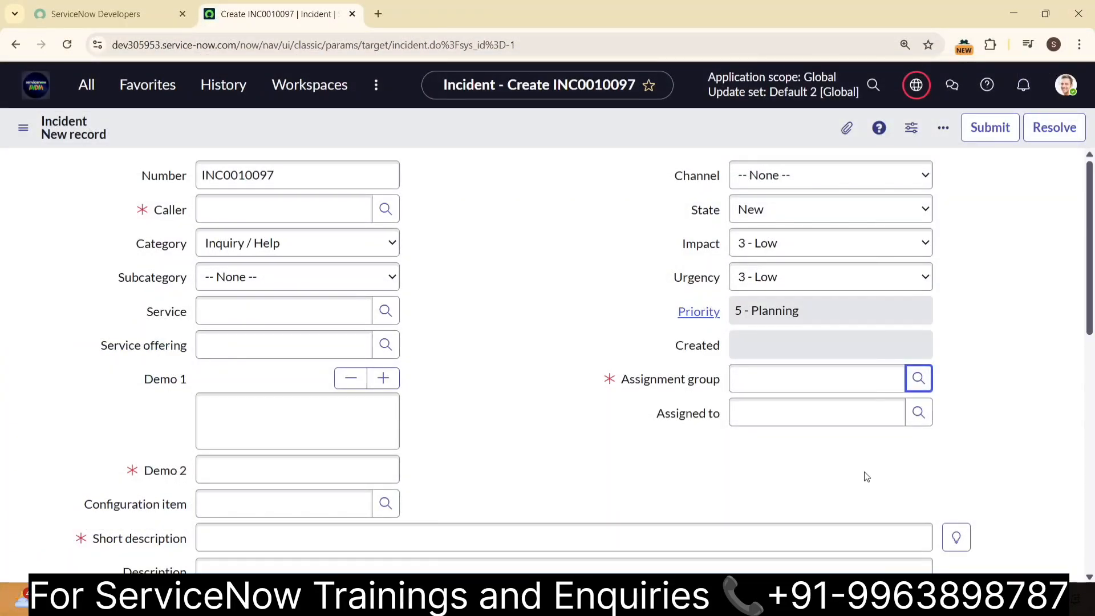
- Open the Assignment group field's dictionary entry, discarding the unsaved incident, and switch the entry to the Advanced view
{"action": "right_click", "coordinate": [670, 380]}
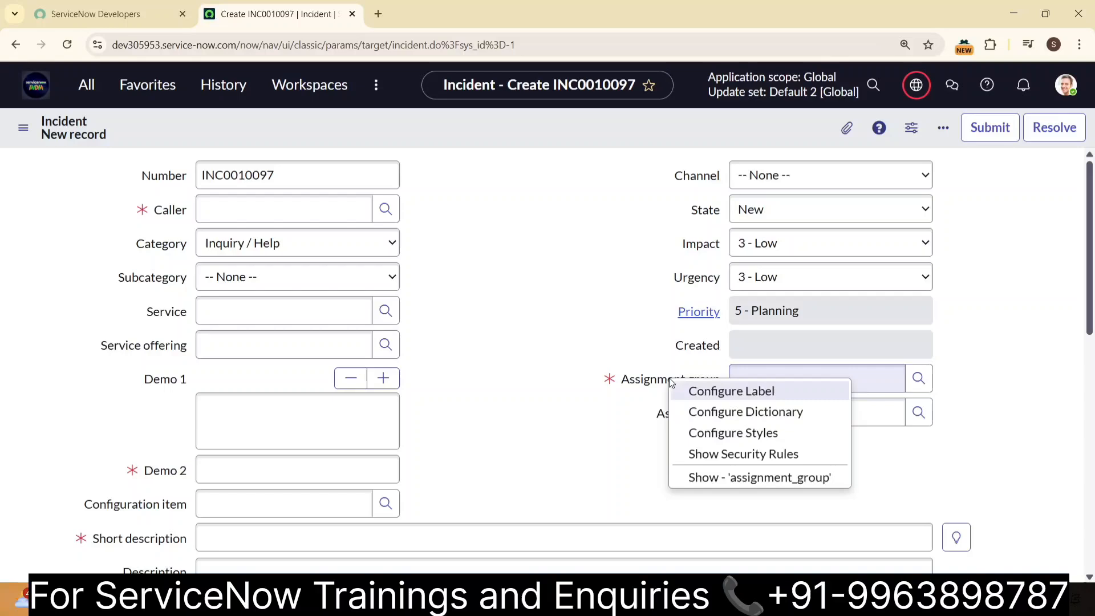
{"action": "left_click", "coordinate": [692, 411]}
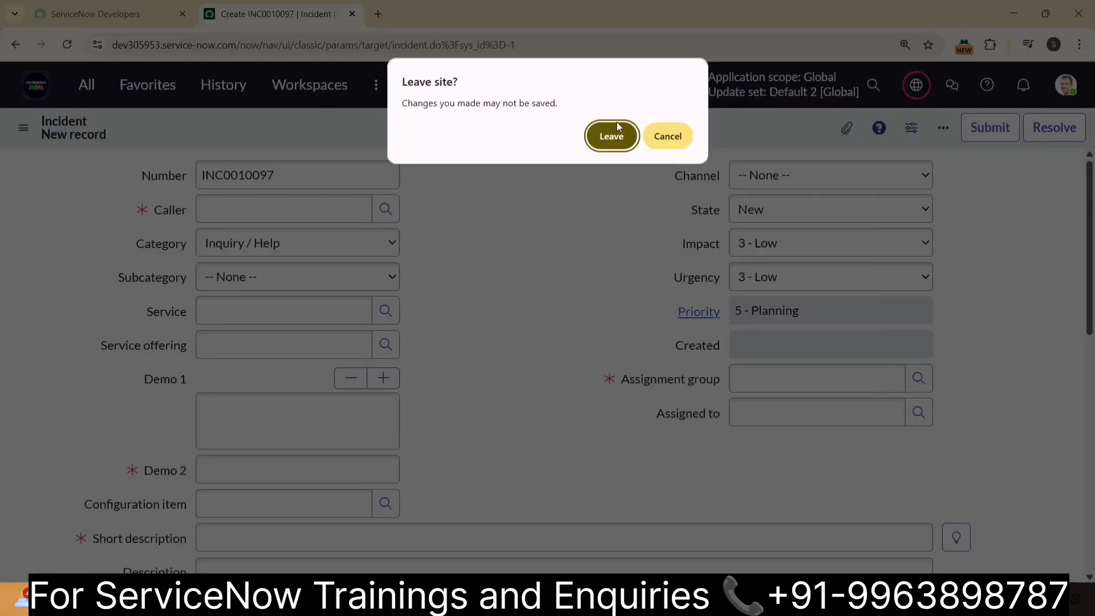
{"action": "left_click", "coordinate": [610, 133]}
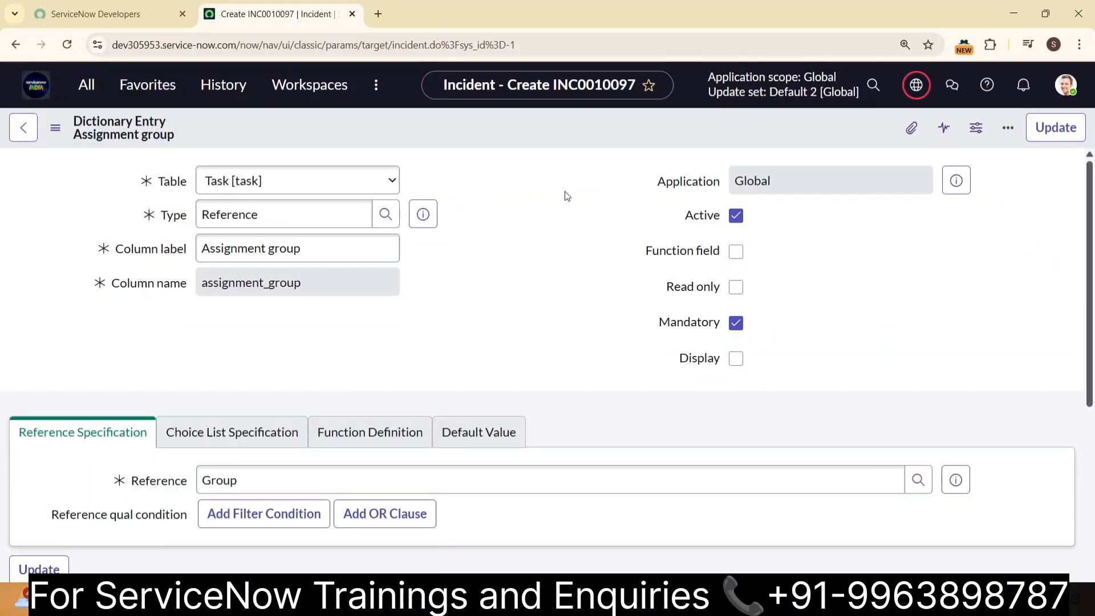
{"action": "scroll", "coordinate": [572, 293], "scroll_direction": "down", "scroll_amount": 1}
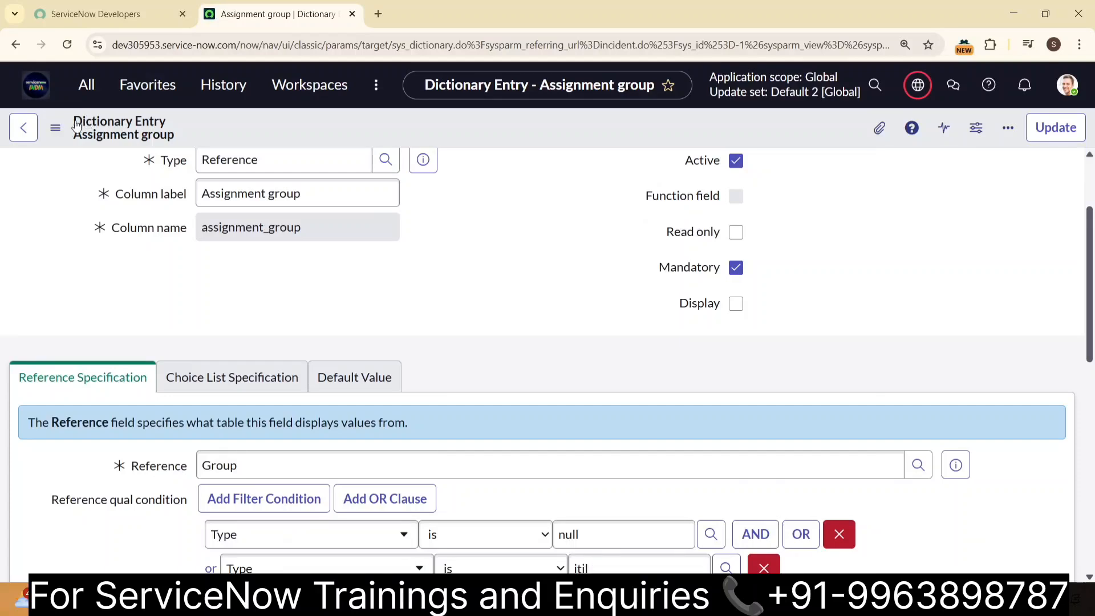
{"action": "scroll", "coordinate": [448, 263], "scroll_direction": "down", "scroll_amount": 1}
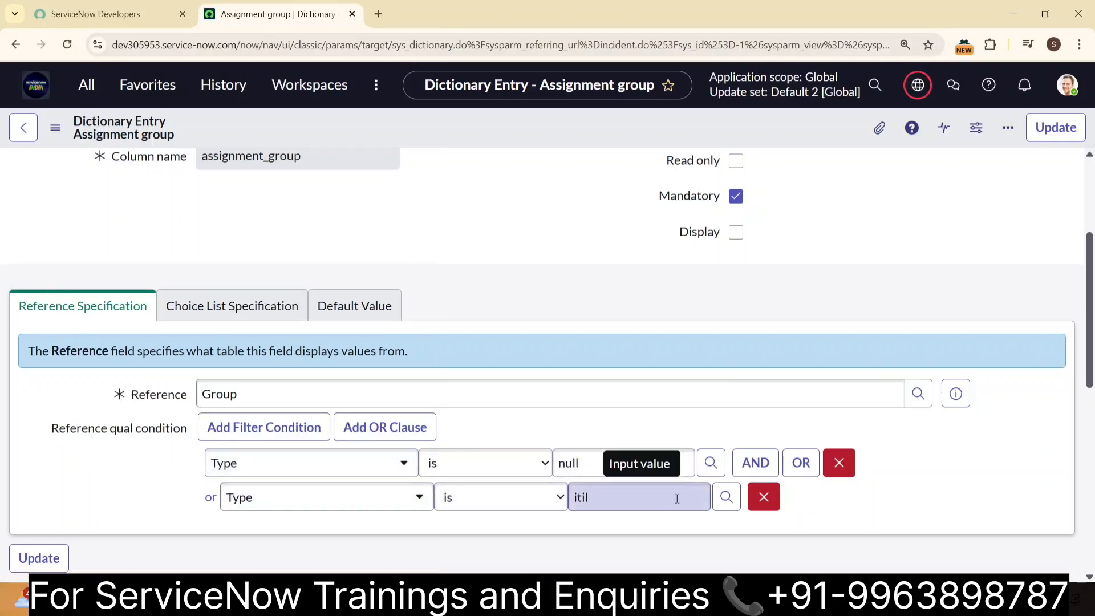
{"action": "scroll", "coordinate": [677, 508], "scroll_direction": "down", "scroll_amount": 3}
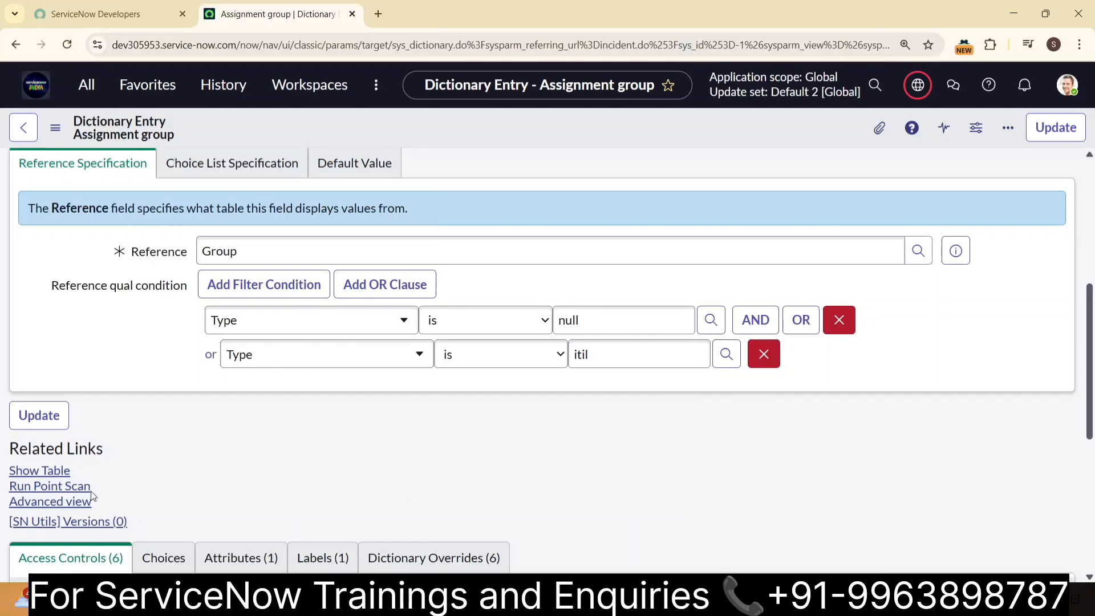
{"action": "left_click", "coordinate": [38, 505]}
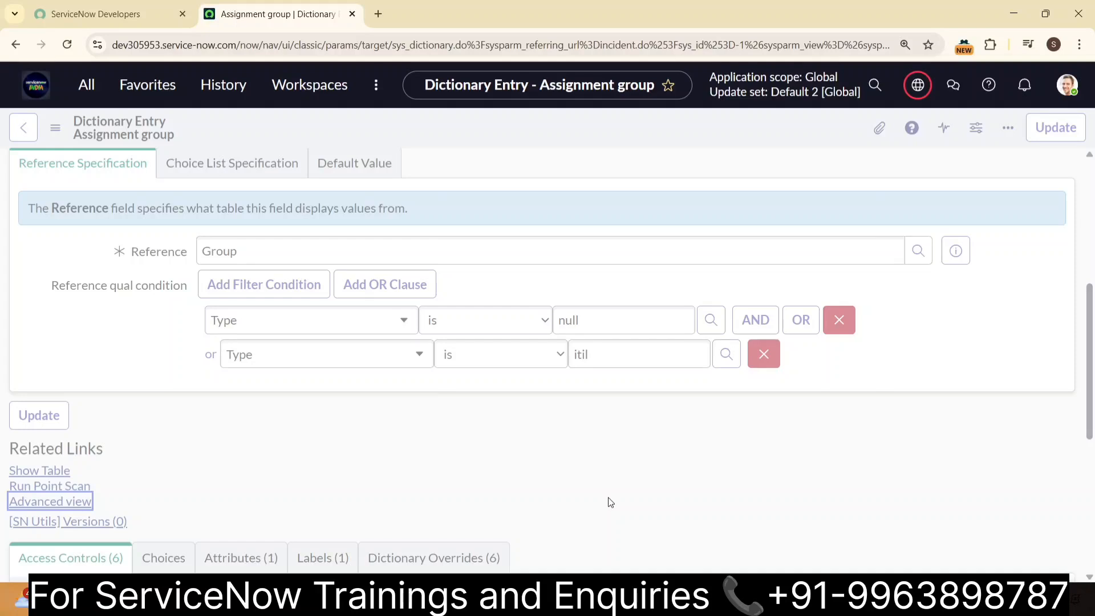
- Replace the existing Type conditions in the Assignment group's reference qualifier with Name starts with "S"
{"action": "scroll", "coordinate": [579, 265], "scroll_direction": "down", "scroll_amount": 2}
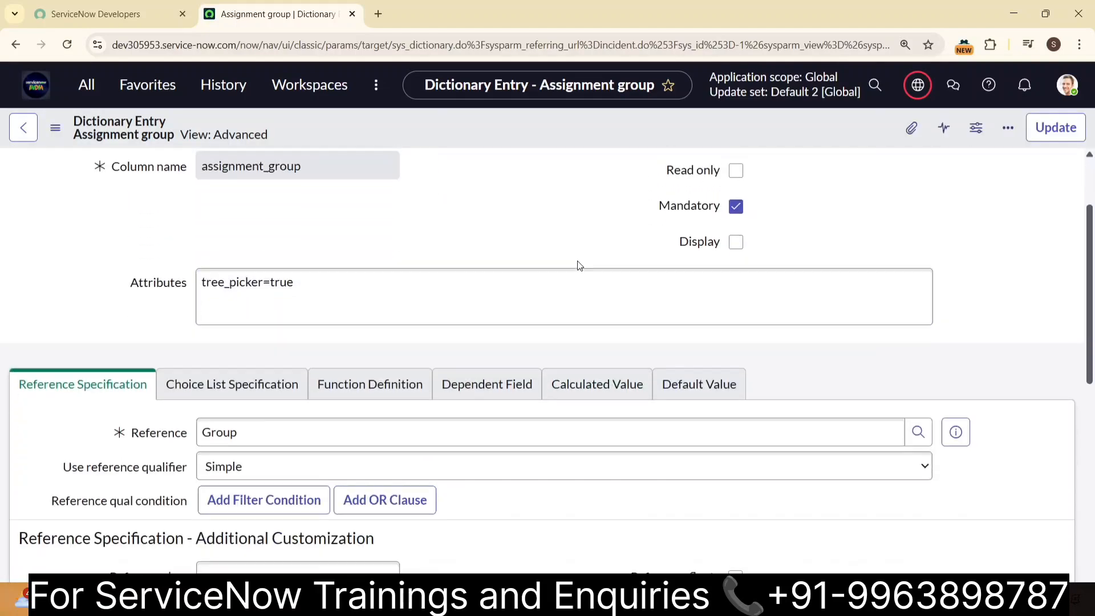
{"action": "scroll", "coordinate": [317, 400], "scroll_direction": "down", "scroll_amount": 2}
{"action": "scroll", "coordinate": [245, 365], "scroll_direction": "down", "scroll_amount": 5}
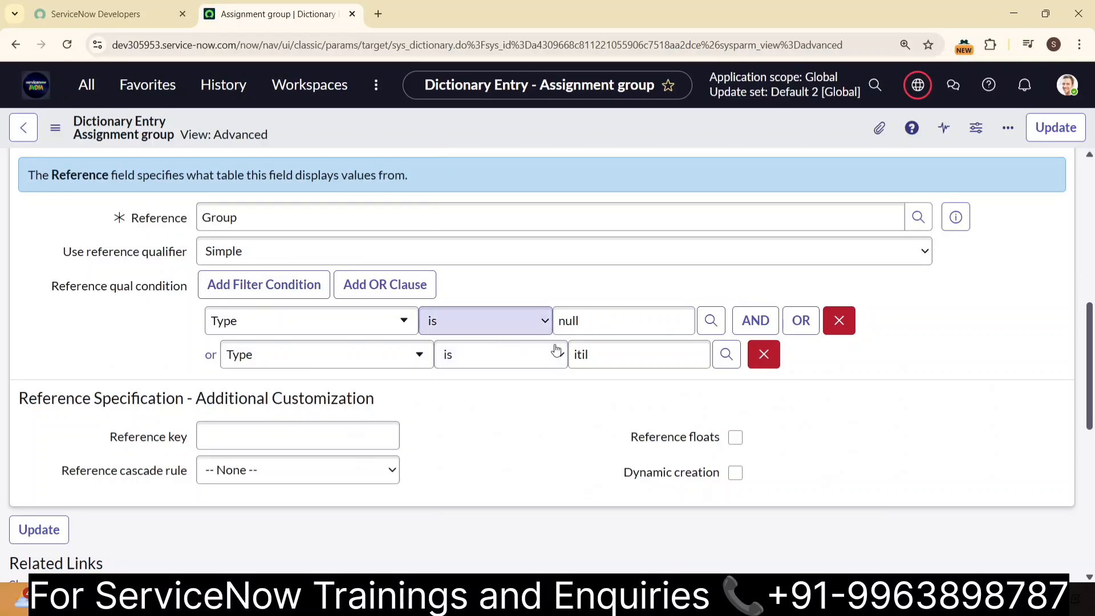
{"action": "left_click", "coordinate": [837, 322]}
{"action": "left_click", "coordinate": [327, 319]}
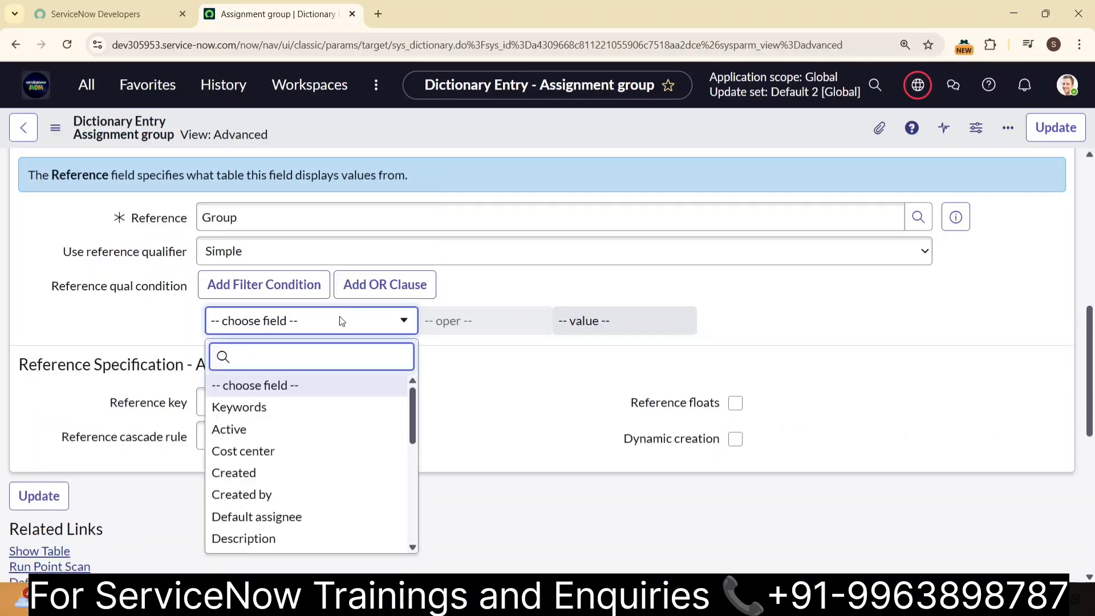
{"action": "type", "text": "name"}
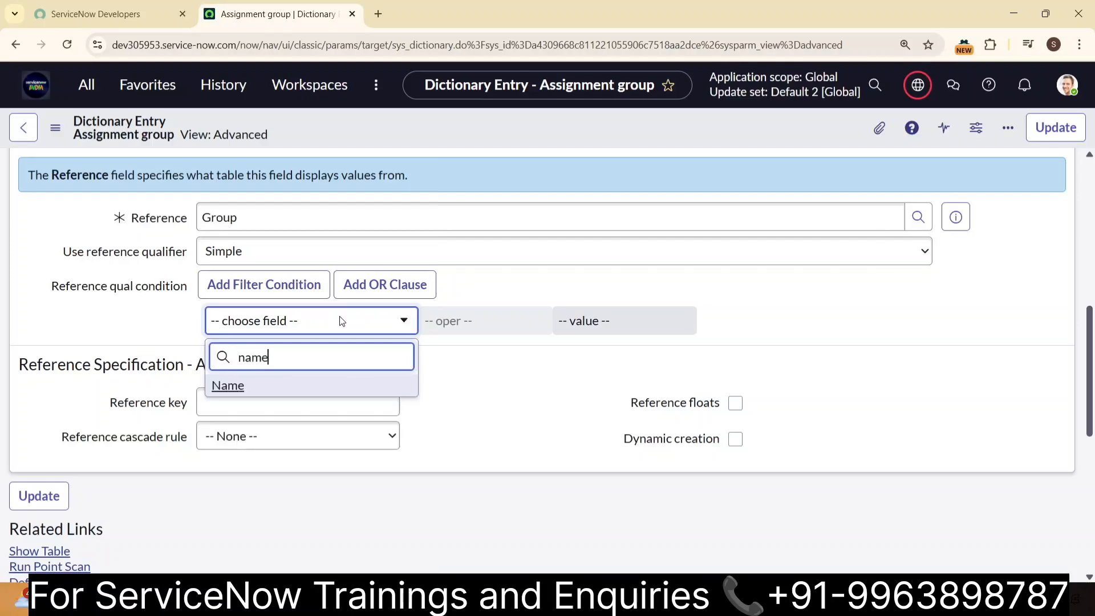
{"action": "left_click", "coordinate": [337, 385]}
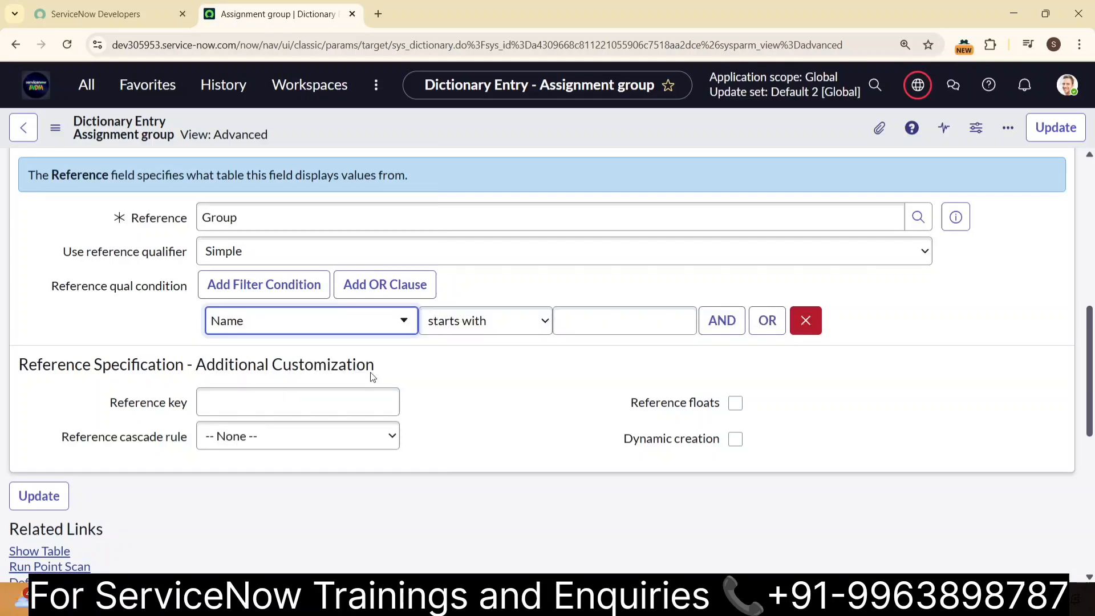
{"action": "left_click", "coordinate": [636, 319]}
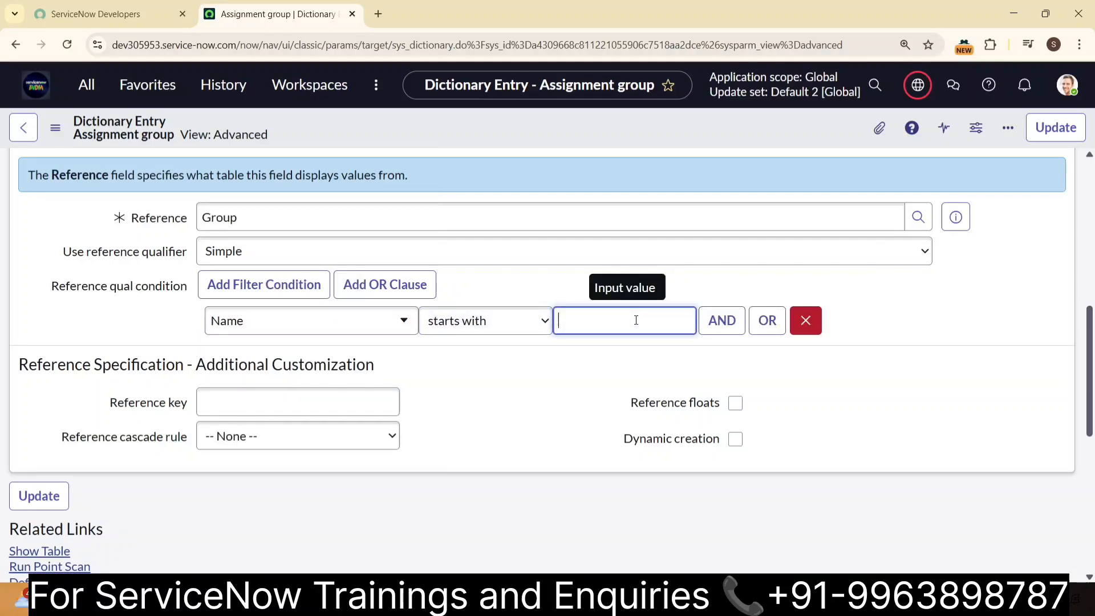
- Add an OR condition of Name starts with "D" to the reference qualifier and update the Assignment group dictionary entry
{"action": "left_click", "coordinate": [719, 320]}
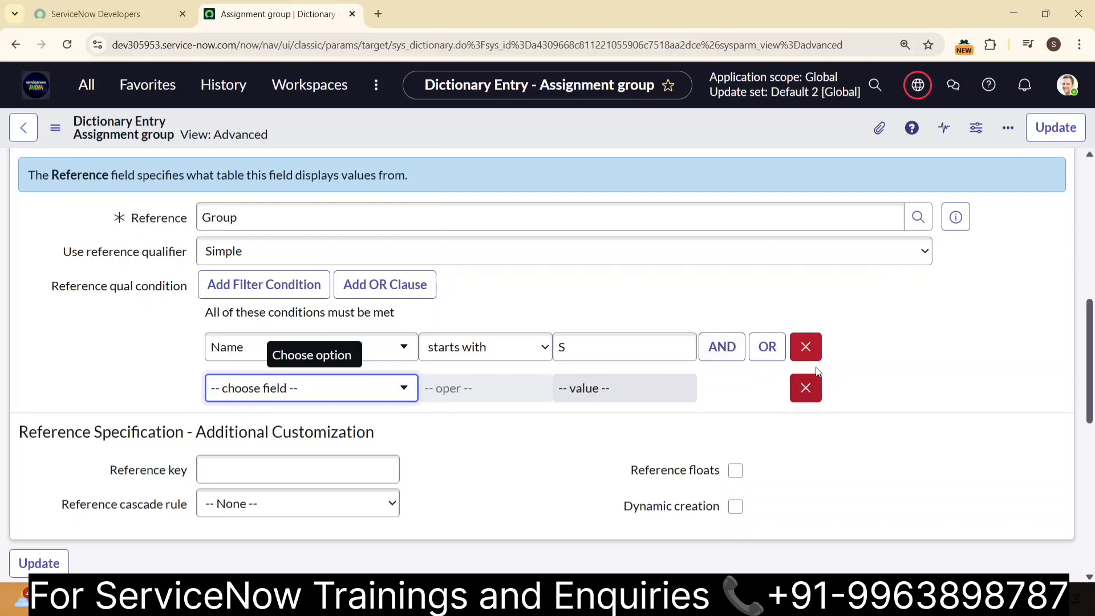
{"action": "left_click", "coordinate": [804, 387]}
{"action": "left_click", "coordinate": [767, 320]}
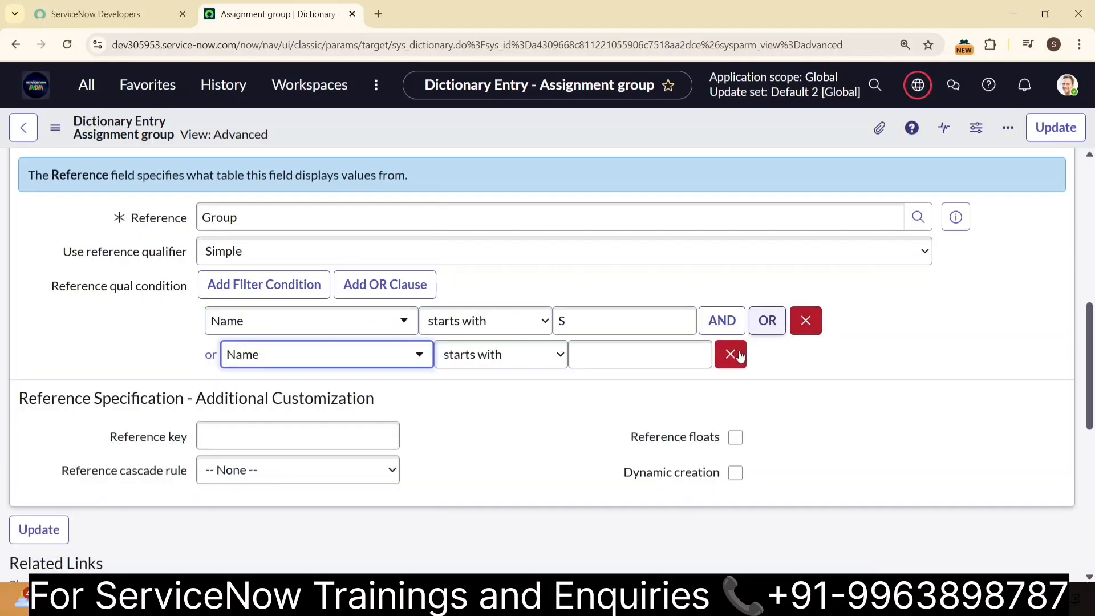
{"action": "left_click", "coordinate": [595, 345]}
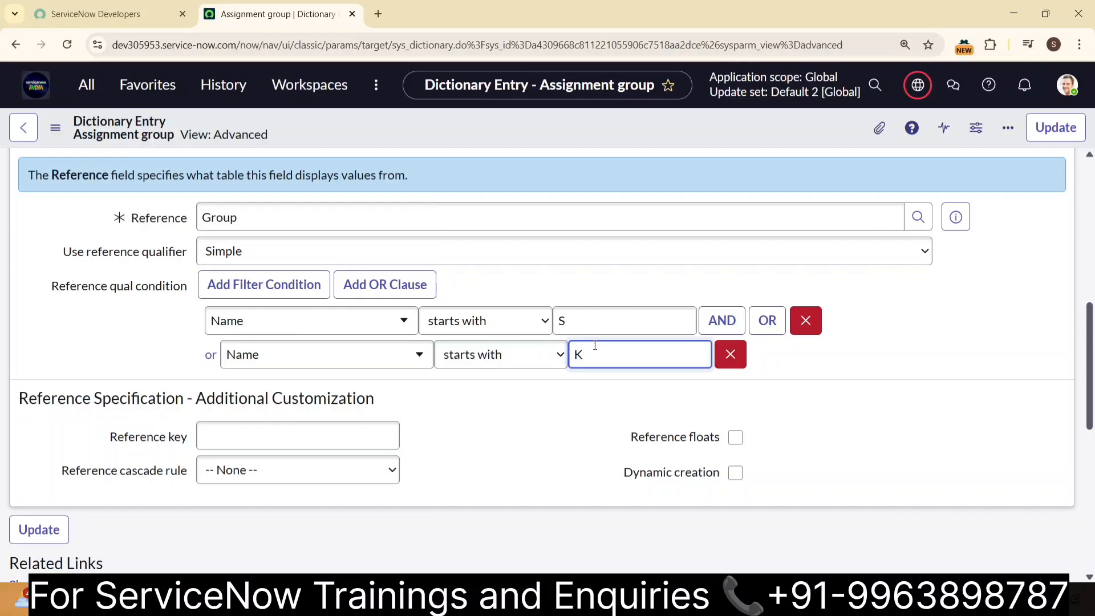
{"action": "type", "text": "D"}
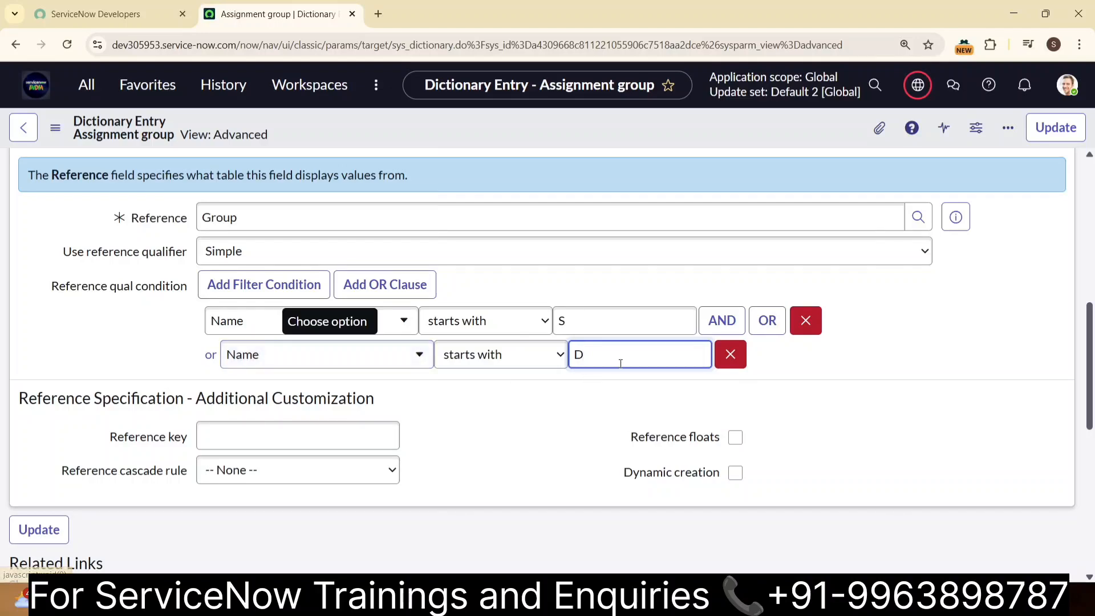
{"action": "left_click", "coordinate": [1039, 141]}
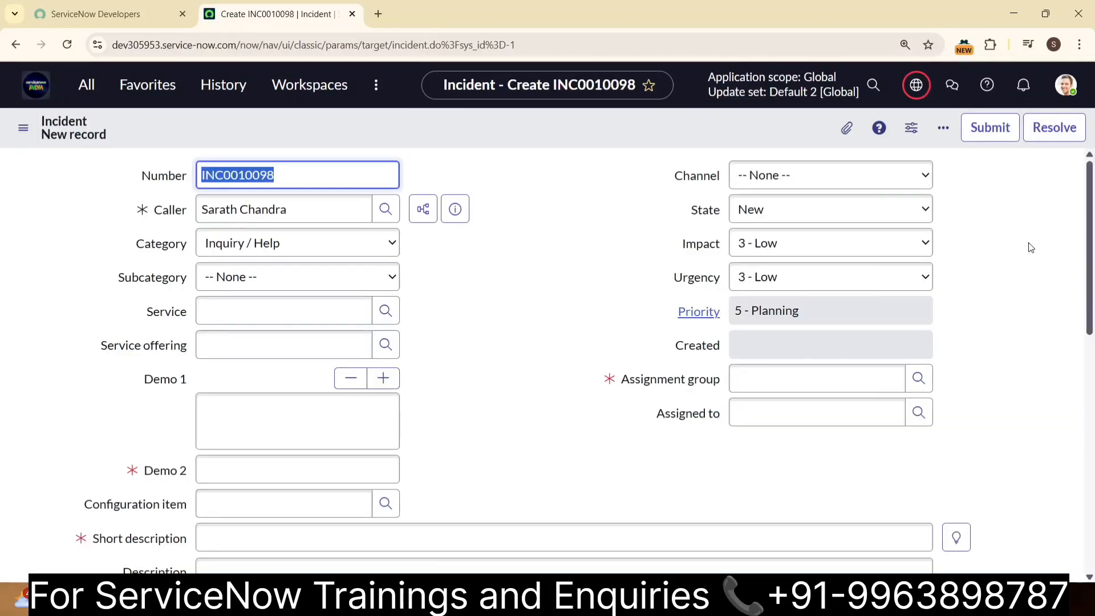
- Check the group names in the new incident's Assignment group lookup against the qualifier, and close the list without a selection
{"action": "left_click", "coordinate": [918, 379]}
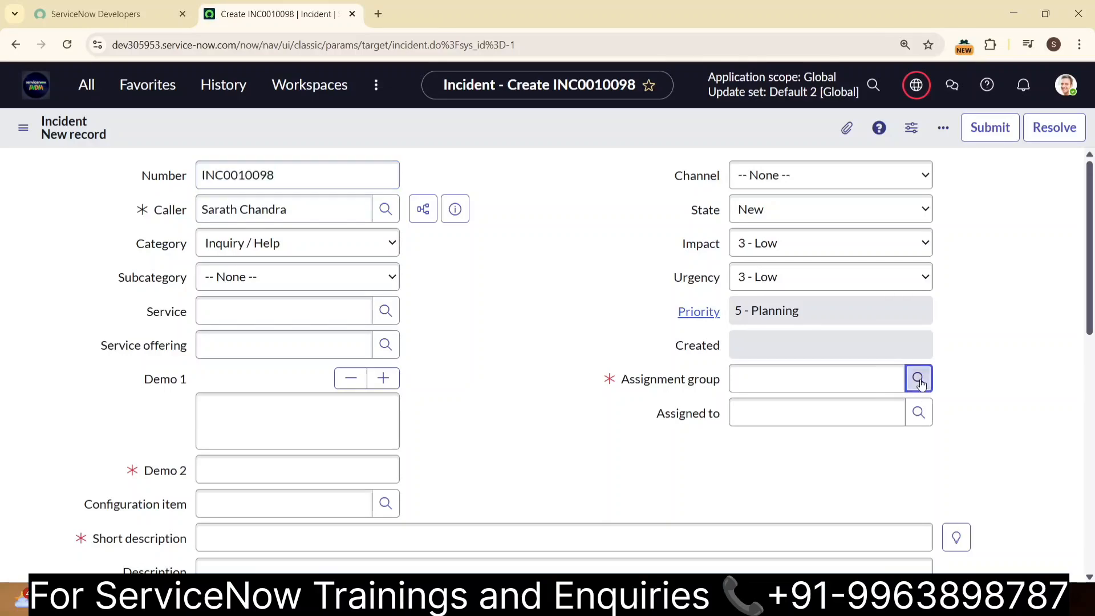
{"action": "left_click", "coordinate": [879, 198]}
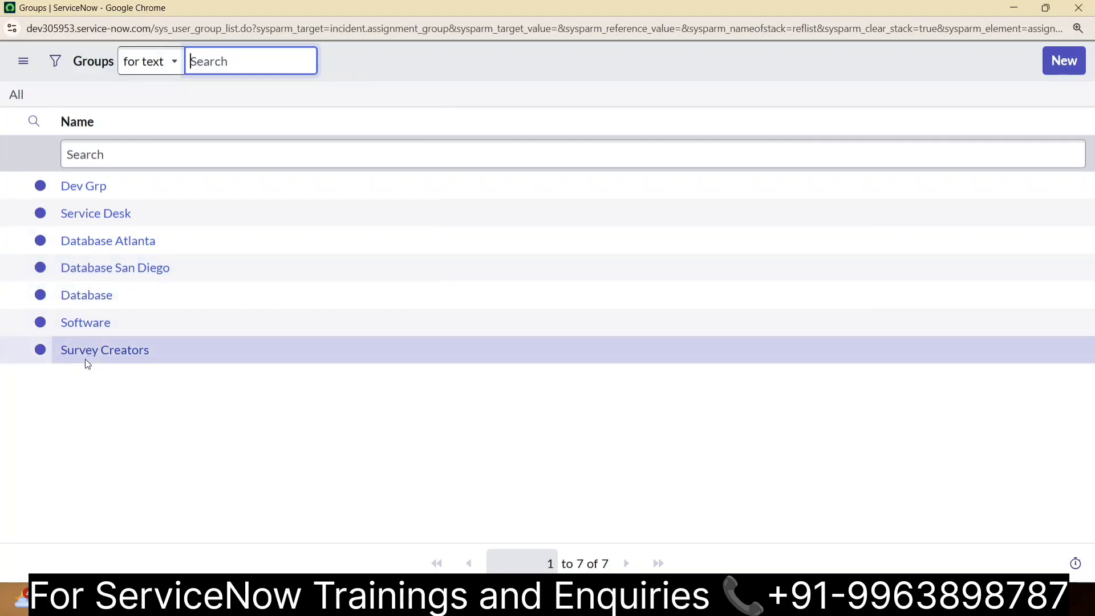
{"action": "left_click", "coordinate": [1077, 7]}
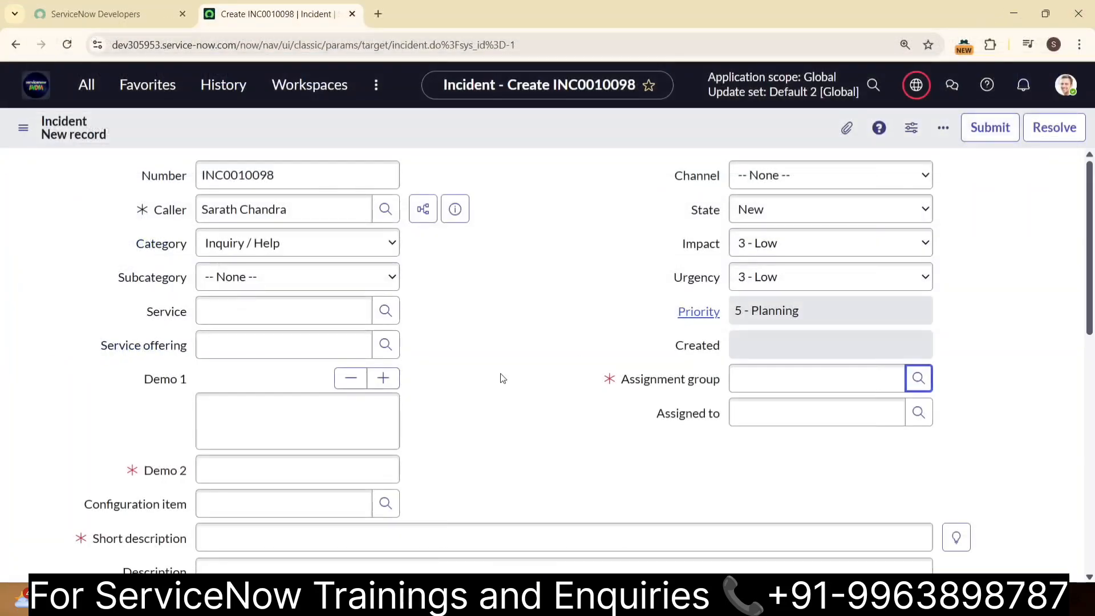